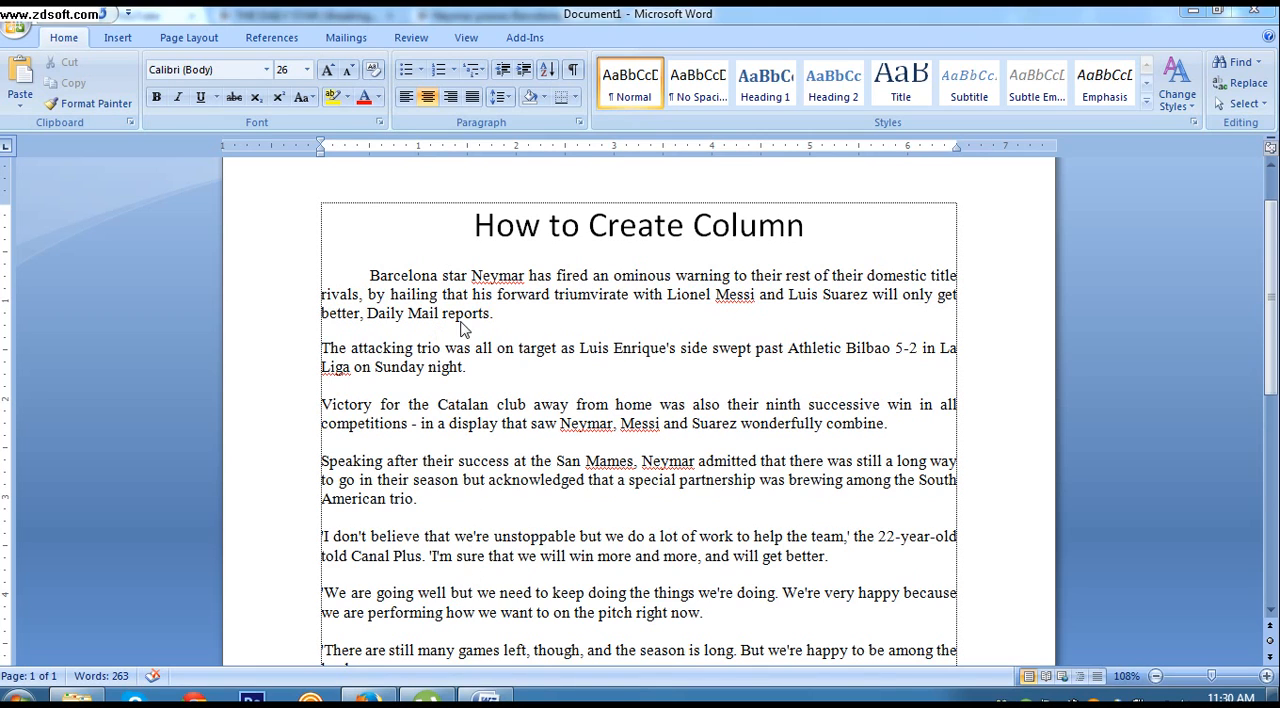
{"action": "left_click", "coordinate": [172, 38]}
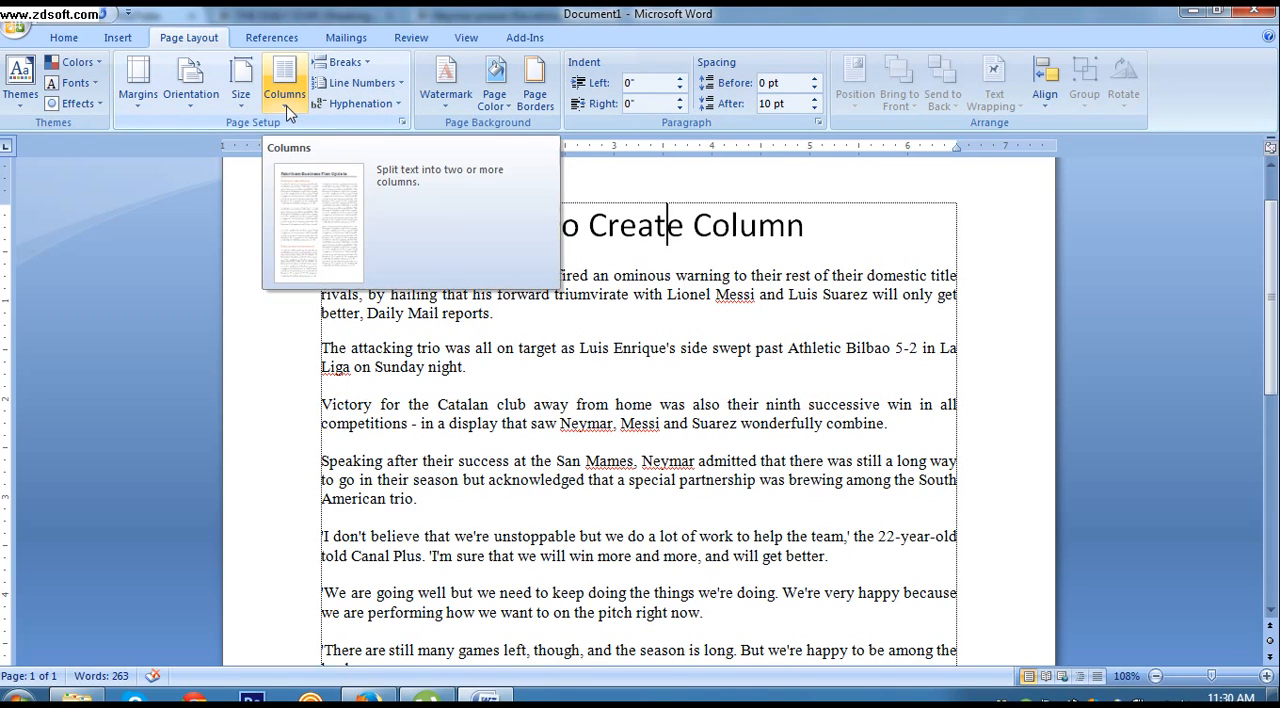
{"action": "left_click", "coordinate": [286, 108]}
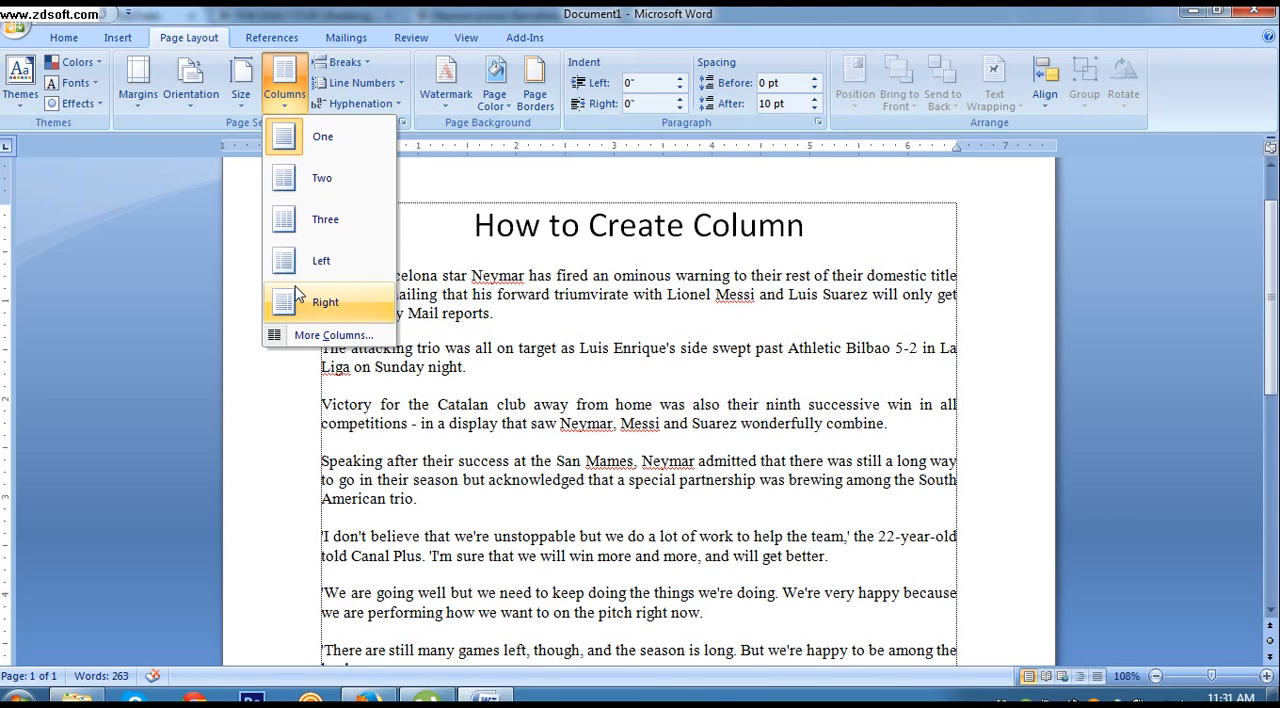
{"action": "left_click", "coordinate": [335, 336]}
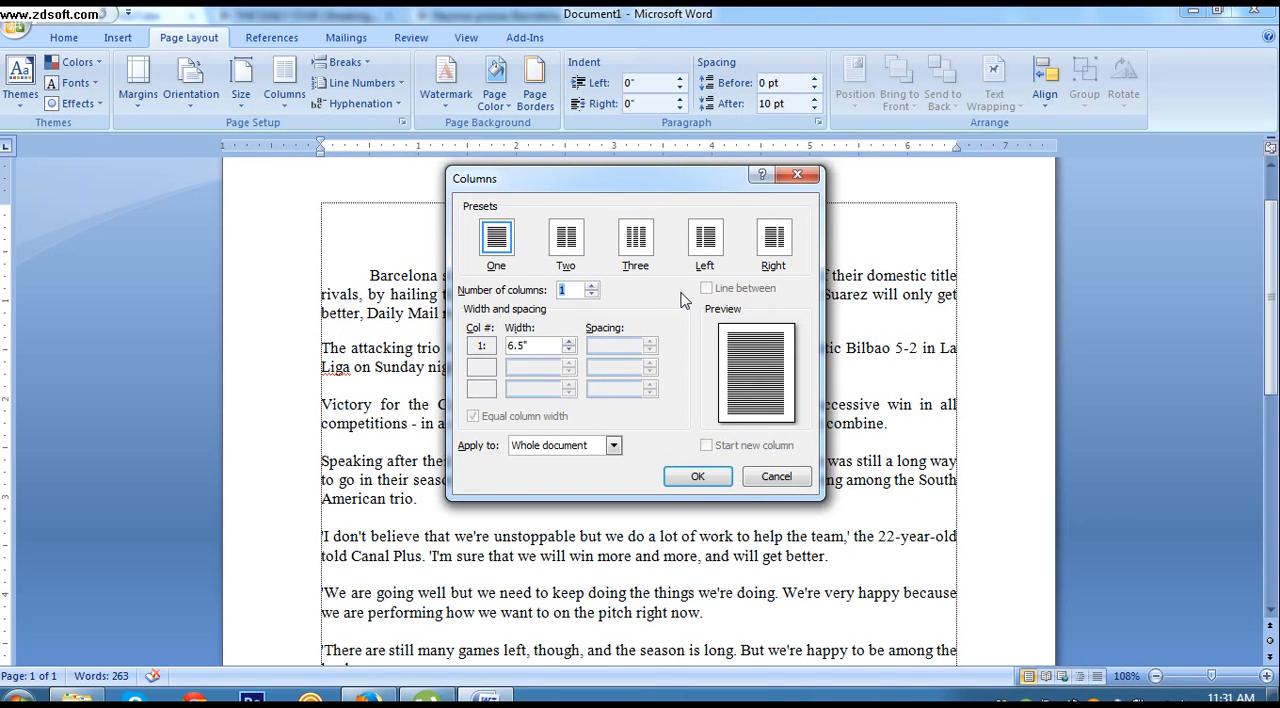
{"action": "left_click", "coordinate": [614, 446]}
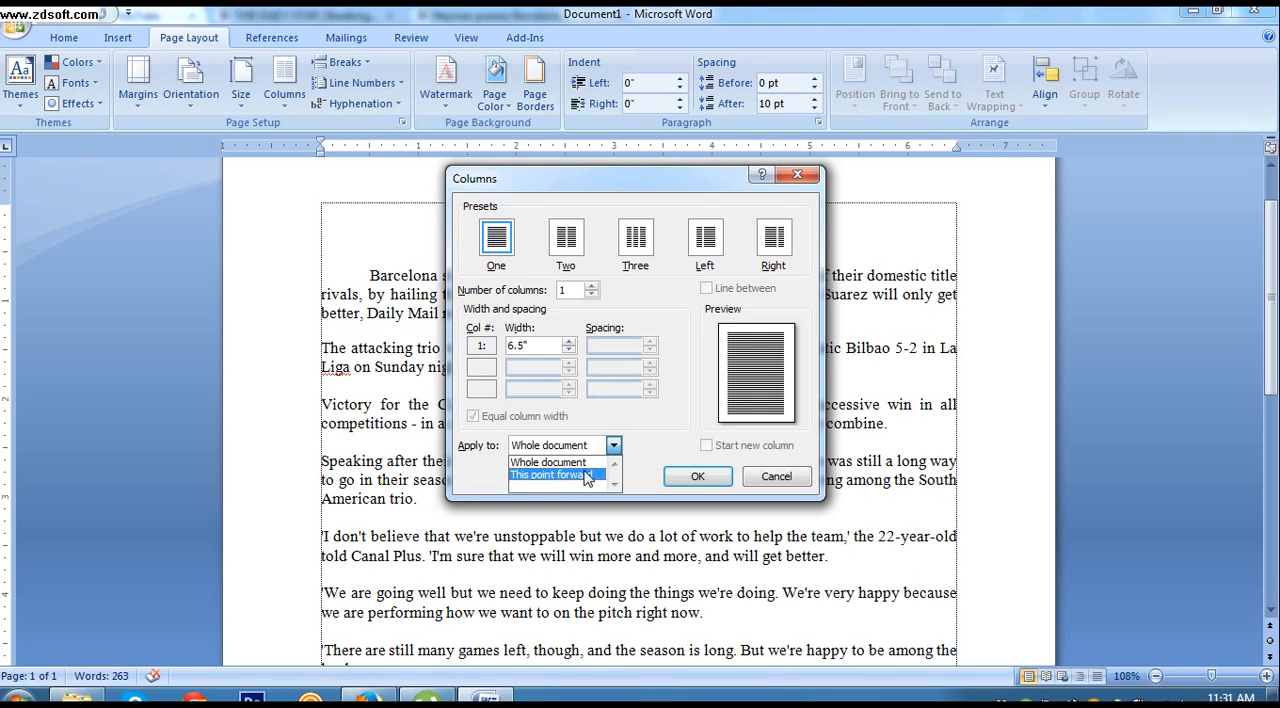
{"action": "left_click", "coordinate": [655, 436]}
{"action": "left_click_drag", "start_coordinate": [654, 177], "coordinate": [538, 217]}
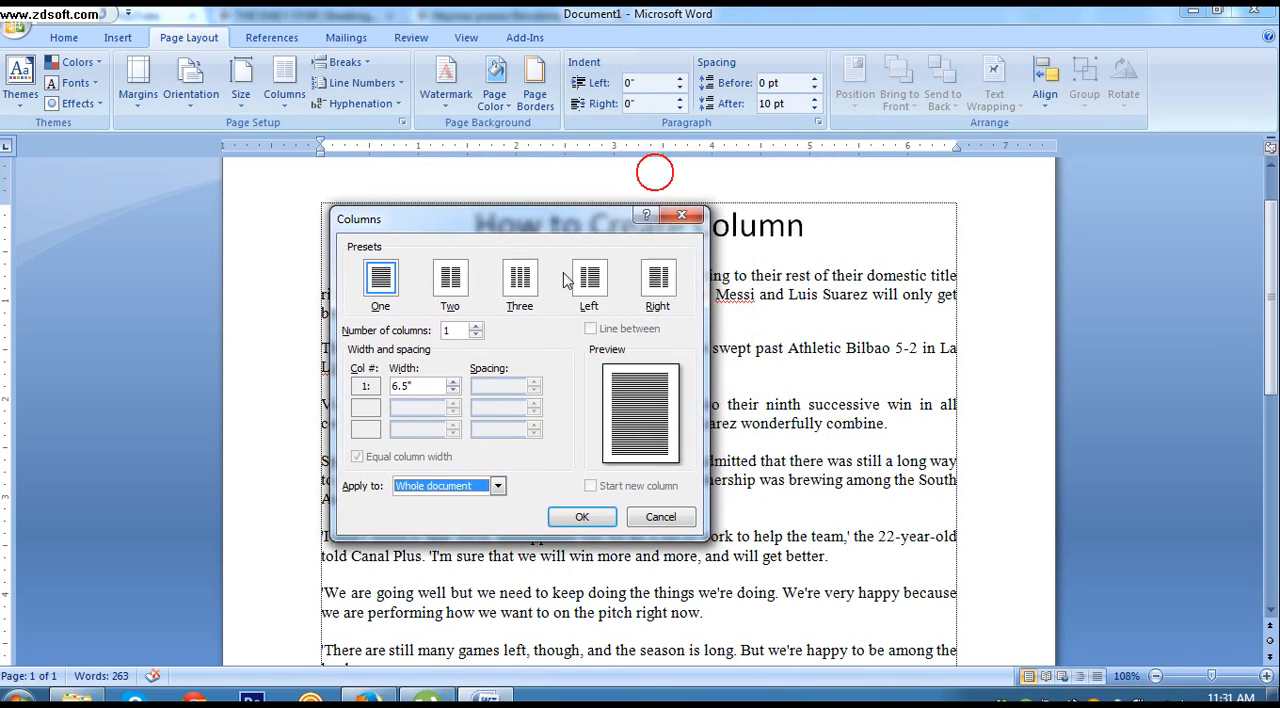
{"action": "left_click", "coordinate": [660, 517]}
{"action": "left_click_drag", "start_coordinate": [829, 226], "coordinate": [520, 225]}
{"action": "left_click", "coordinate": [699, 275]}
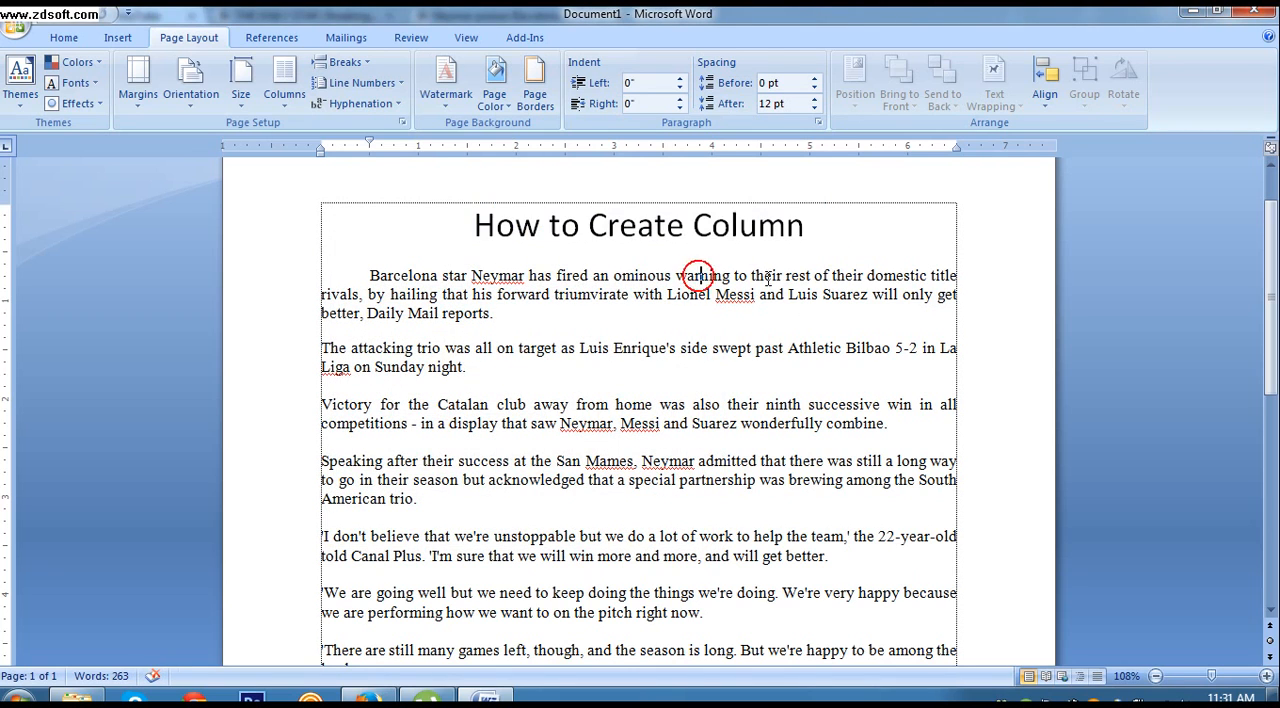
{"action": "triple_click", "coordinate": [804, 237]}
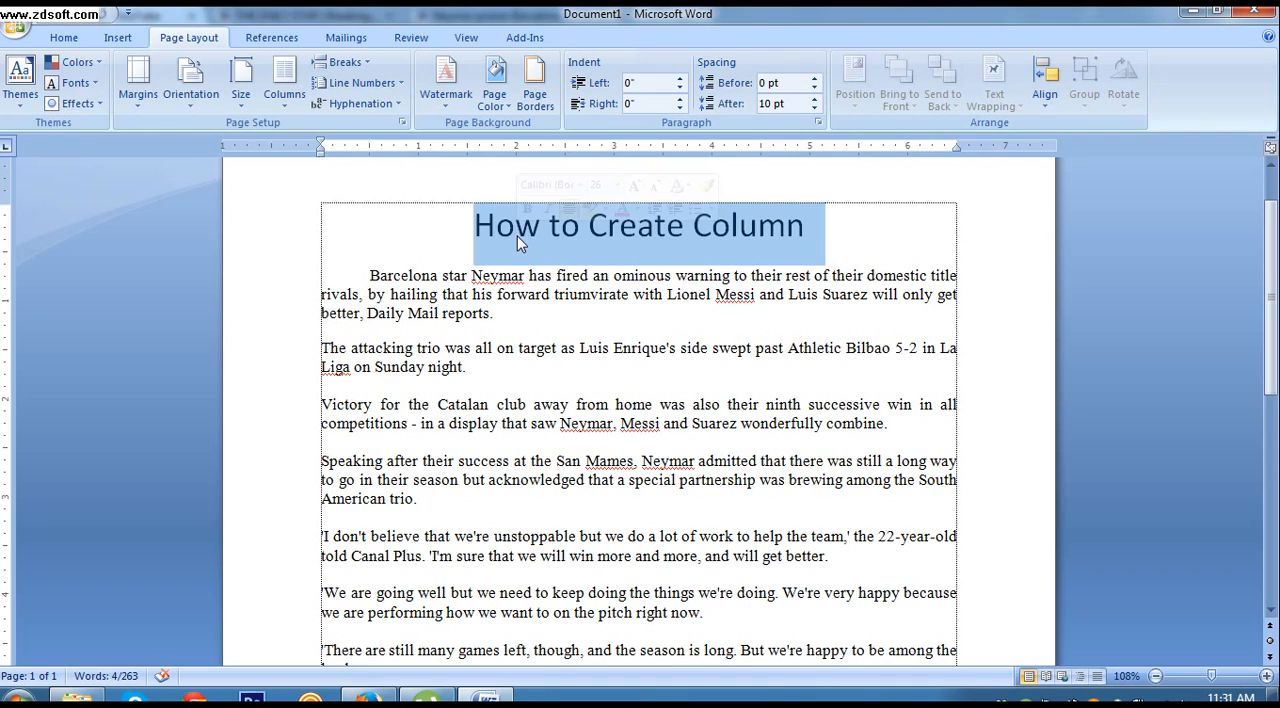
{"action": "left_click", "coordinate": [372, 278]}
Step: Add a blank line below the title and lay out the text from this point forward in three equal-width columns
{"action": "left_click", "coordinate": [830, 232]}
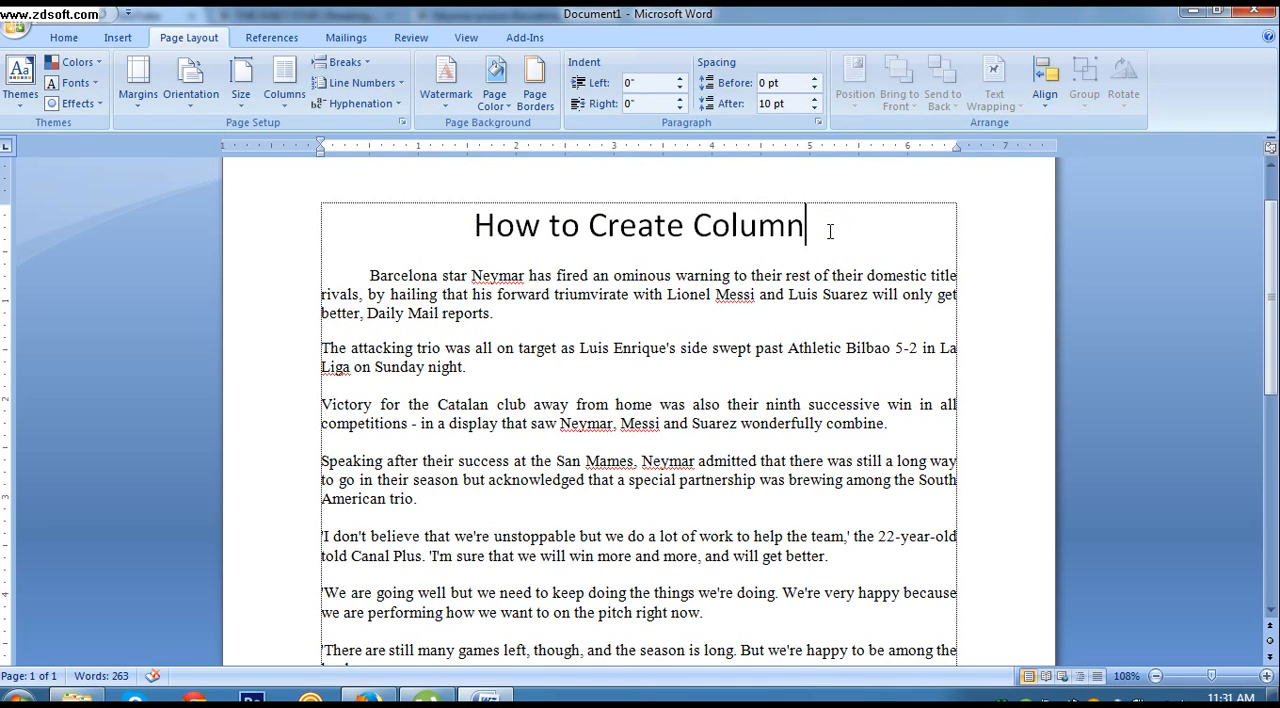
{"action": "key", "text": "Return"}
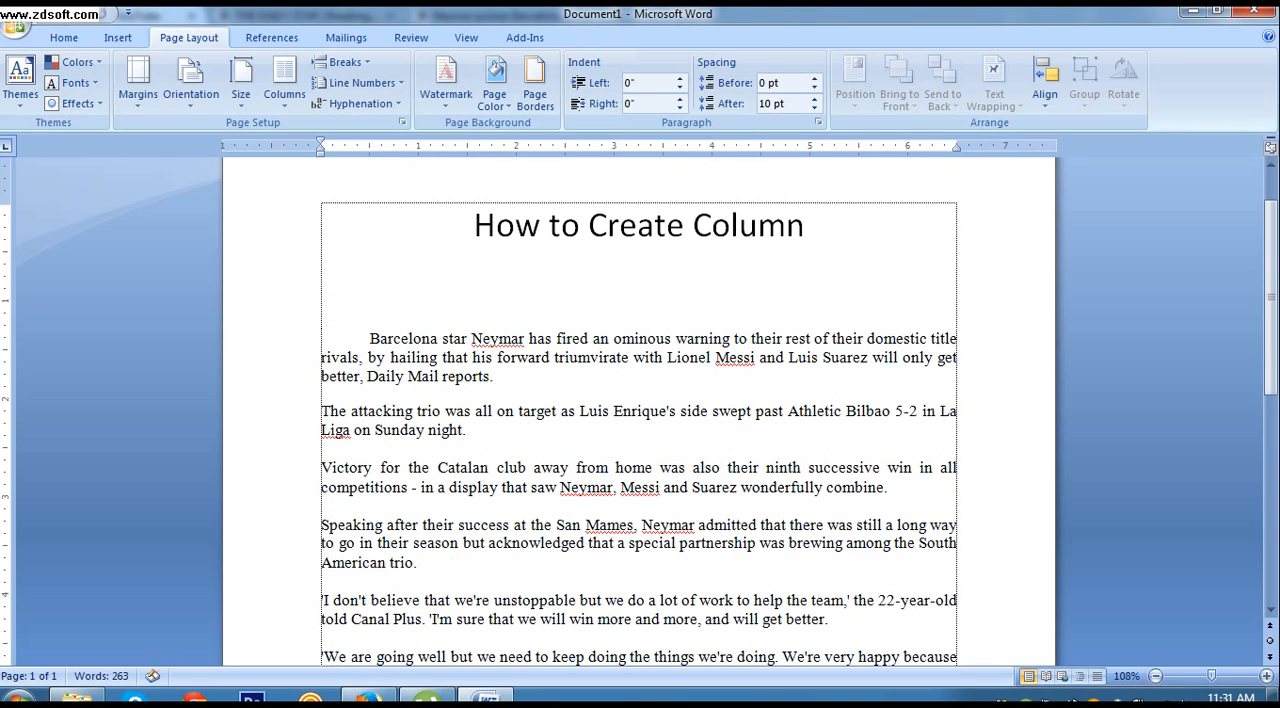
{"action": "scroll", "coordinate": [704, 376], "scroll_direction": "down", "scroll_amount": 2}
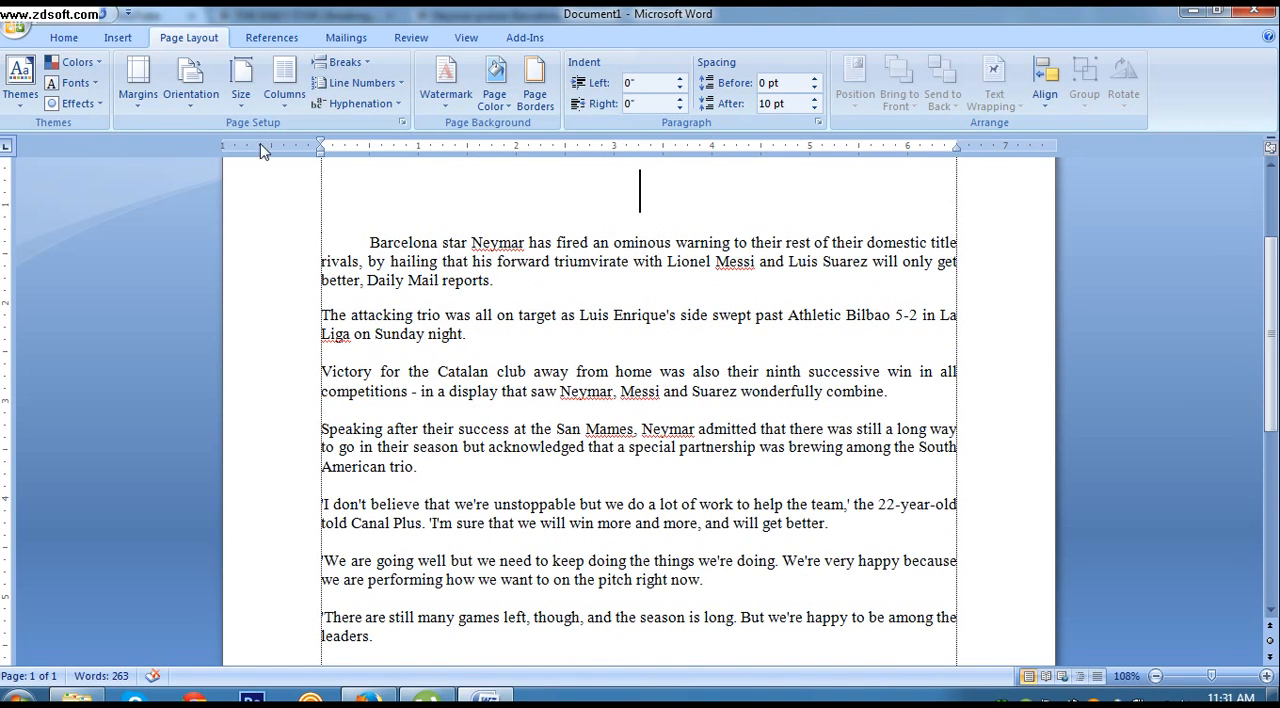
{"action": "left_click", "coordinate": [287, 97]}
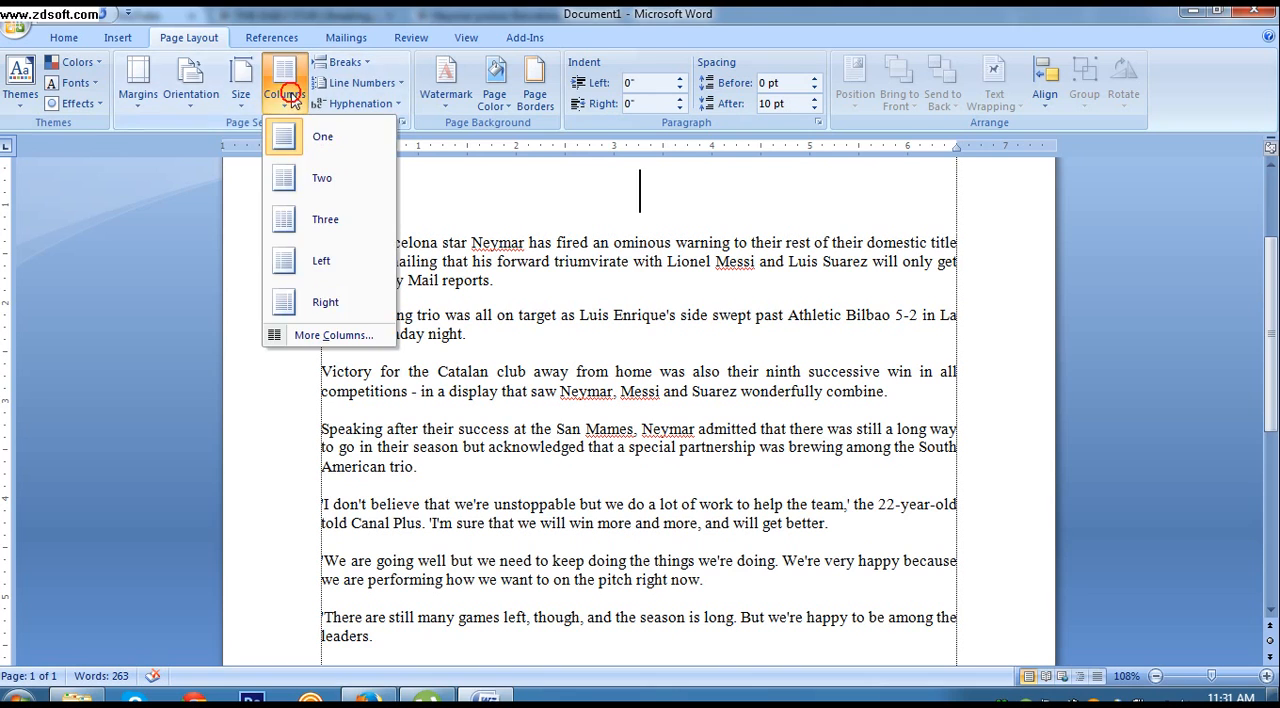
{"action": "left_click", "coordinate": [330, 336]}
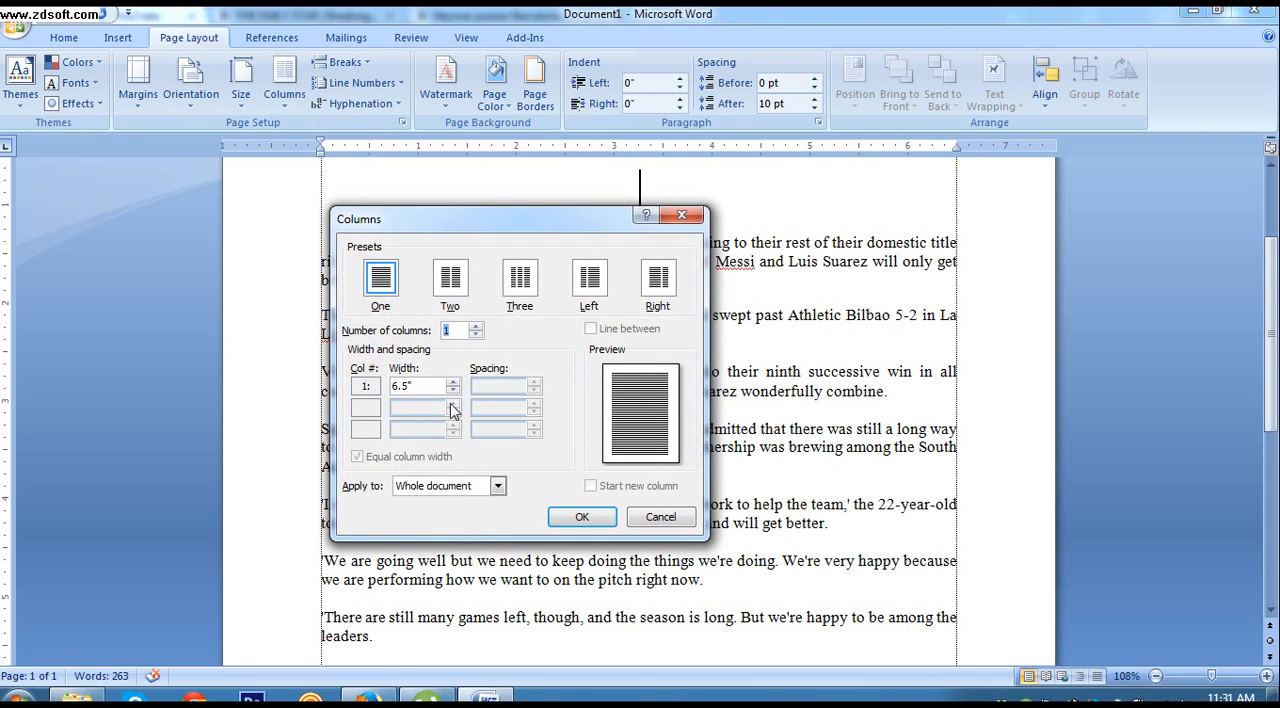
{"action": "left_click", "coordinate": [456, 490]}
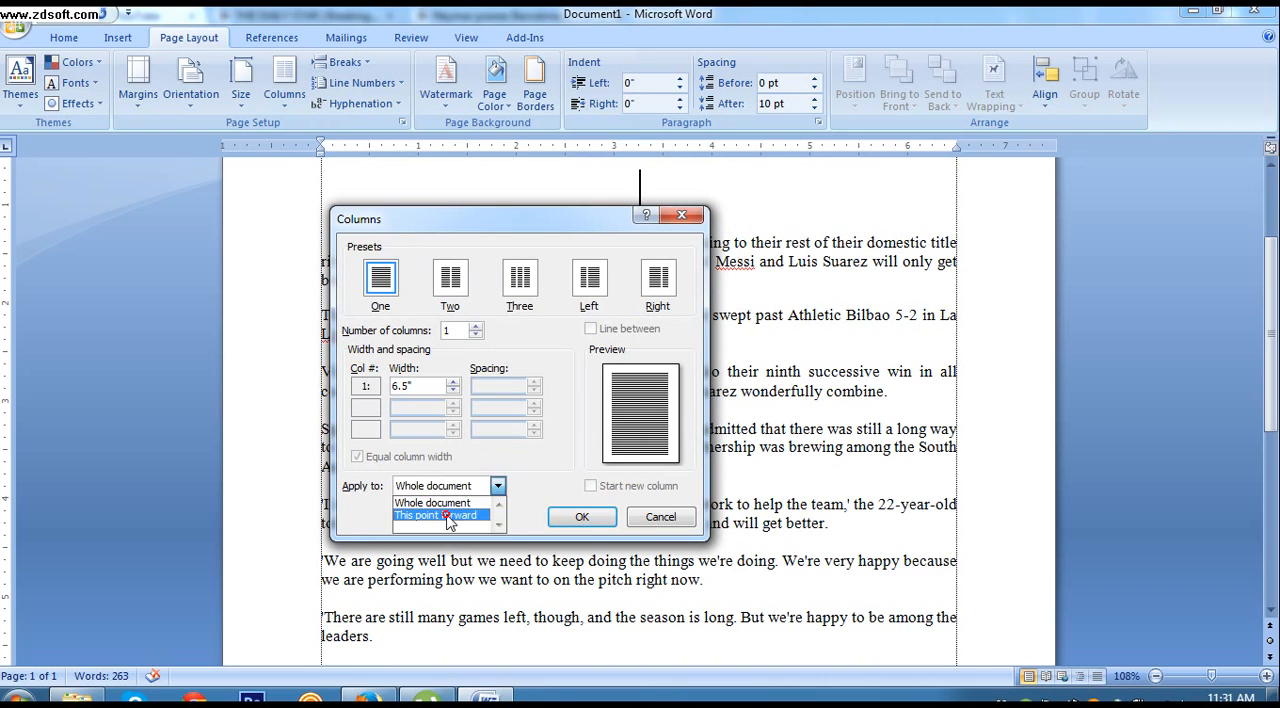
{"action": "left_click", "coordinate": [447, 514]}
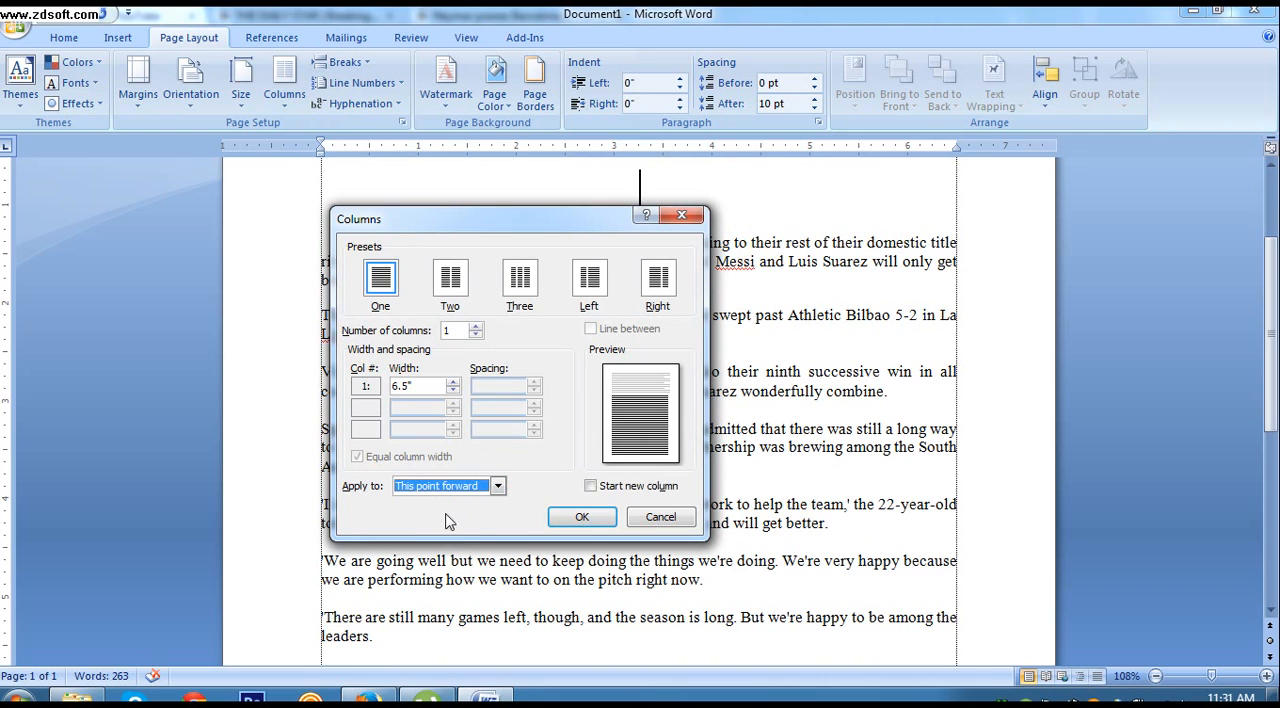
{"action": "left_click", "coordinate": [518, 280]}
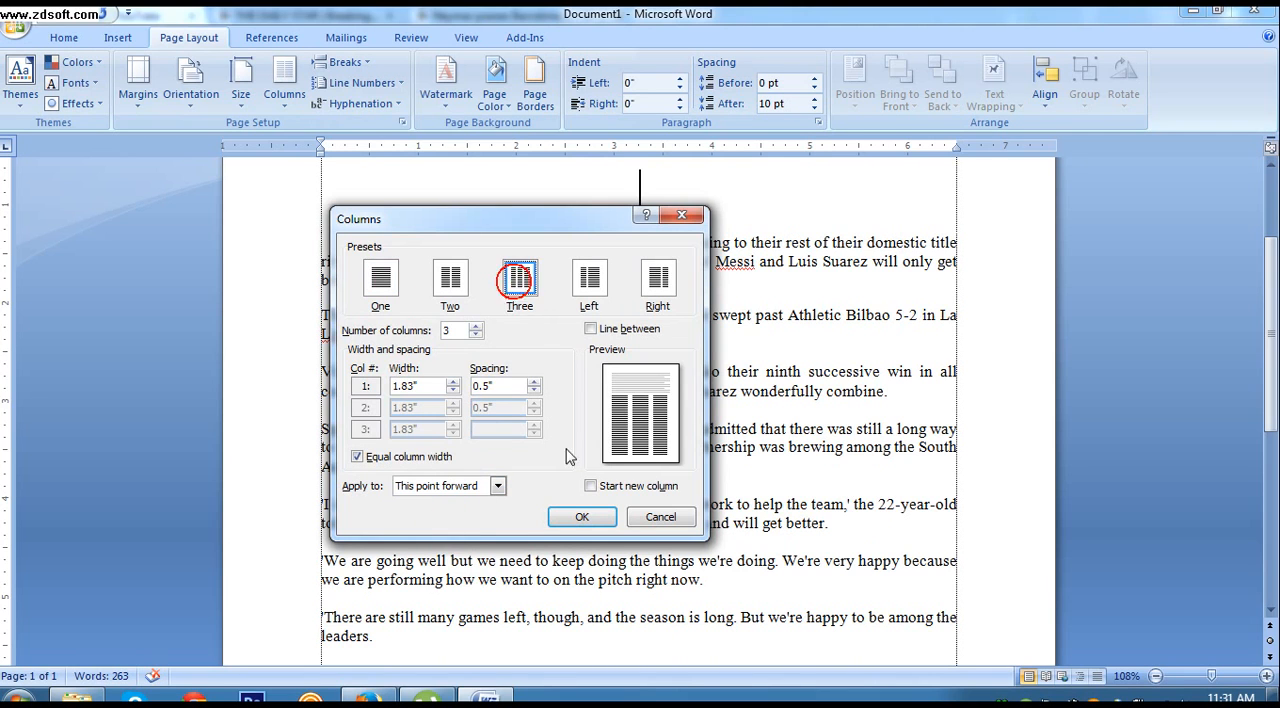
{"action": "left_click", "coordinate": [580, 517]}
Step: Remove the first-line indent of the opening article paragraph and the blank line above it in the first column
{"action": "scroll", "coordinate": [638, 312], "scroll_direction": "up", "scroll_amount": 3}
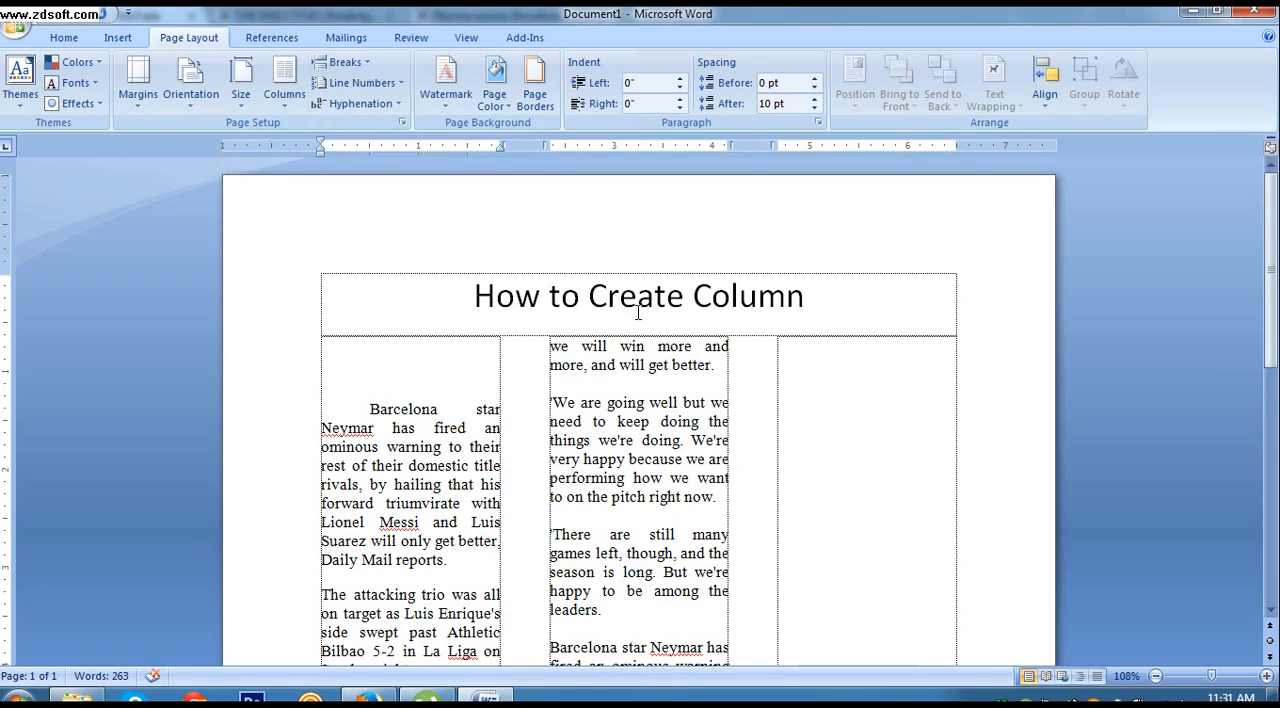
{"action": "left_click", "coordinate": [365, 405]}
{"action": "key", "text": "BackSpace"}
{"action": "key", "text": "BackSpace"}
{"action": "key", "text": "BackSpace"}
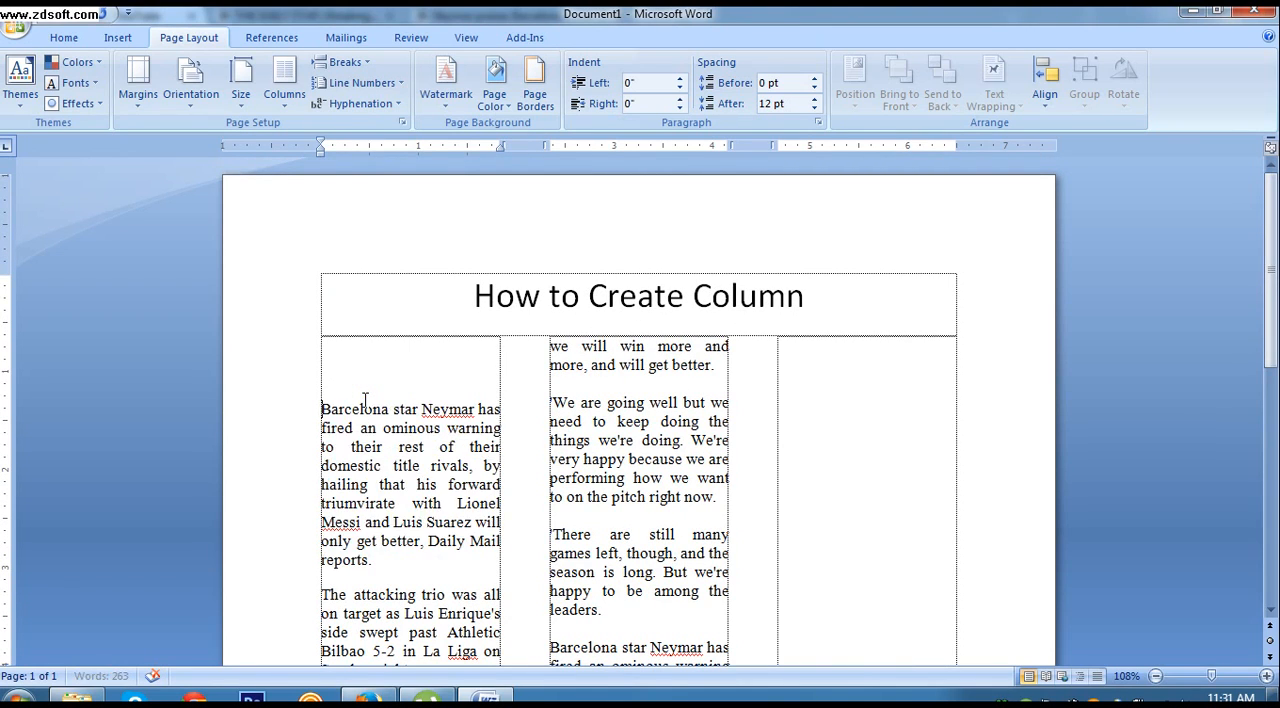
Step: Examine how the article fills the three columns down to the page end and where the cursor can be placed
{"action": "scroll", "coordinate": [562, 384], "scroll_direction": "down", "scroll_amount": 20}
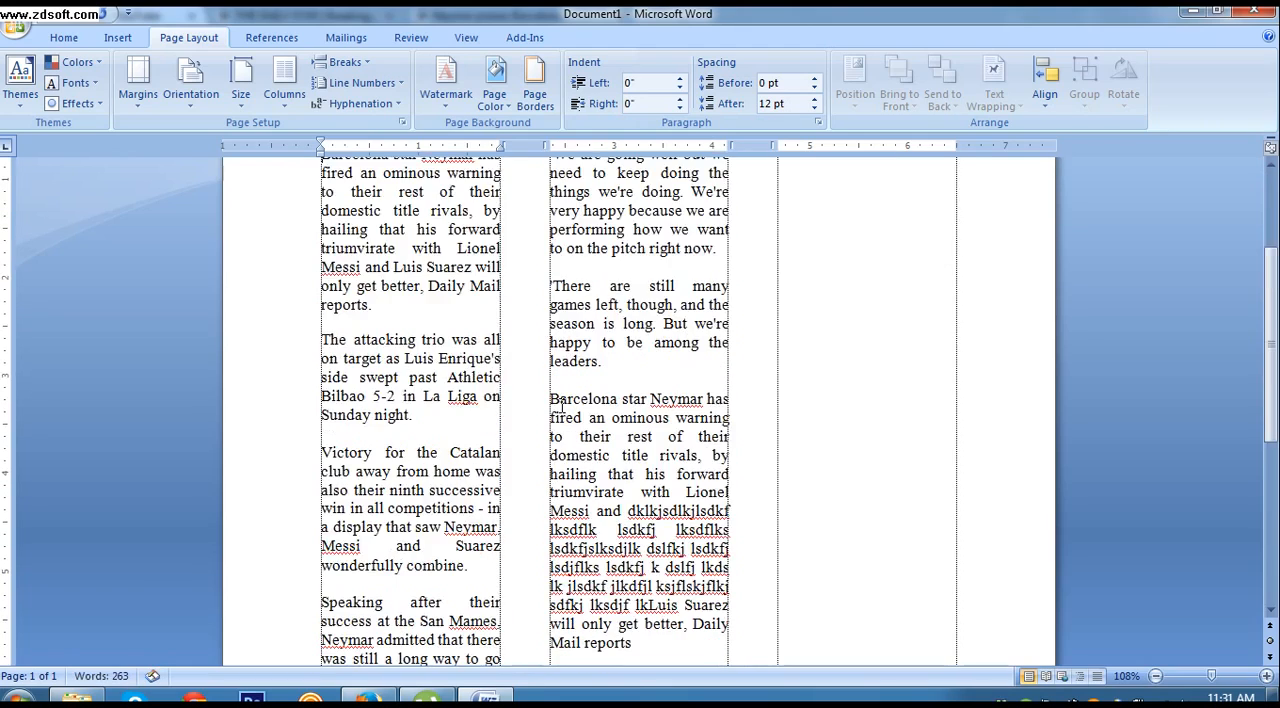
{"action": "scroll", "coordinate": [557, 400], "scroll_direction": "up", "scroll_amount": 8}
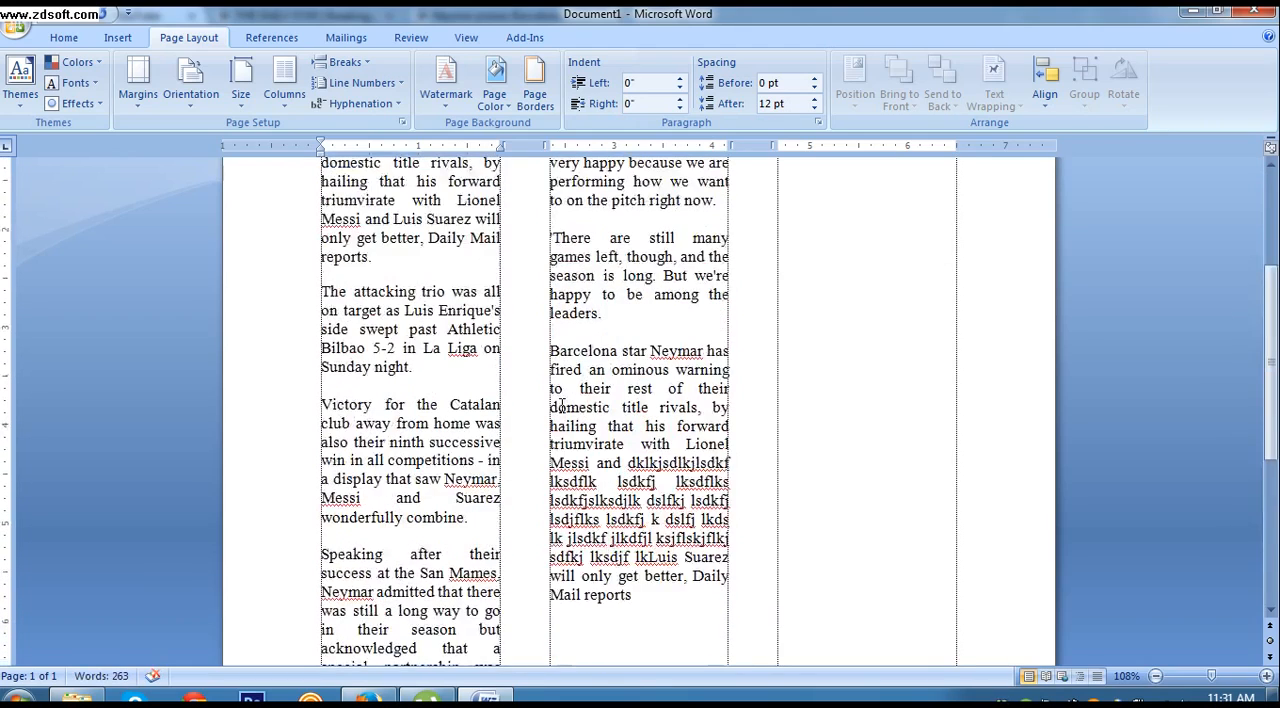
{"action": "scroll", "coordinate": [521, 393], "scroll_direction": "down", "scroll_amount": 6}
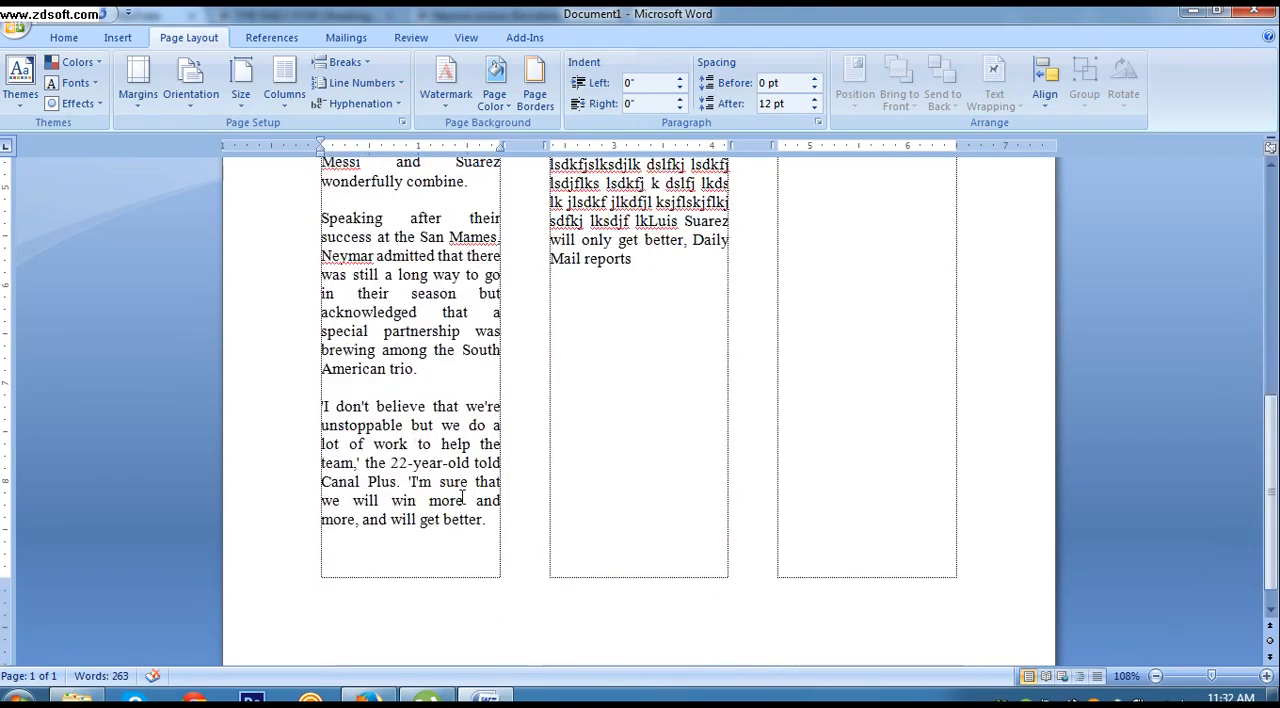
{"action": "left_click", "coordinate": [449, 541]}
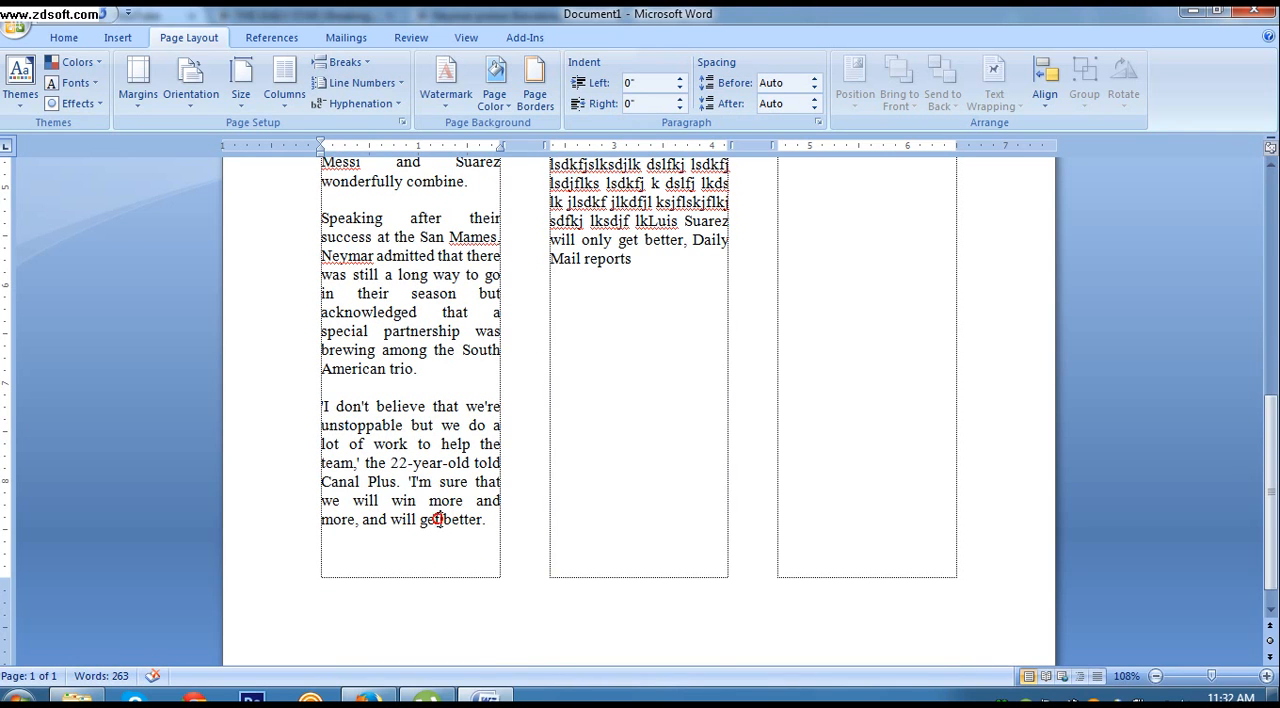
{"action": "scroll", "coordinate": [612, 365], "scroll_direction": "up", "scroll_amount": 4}
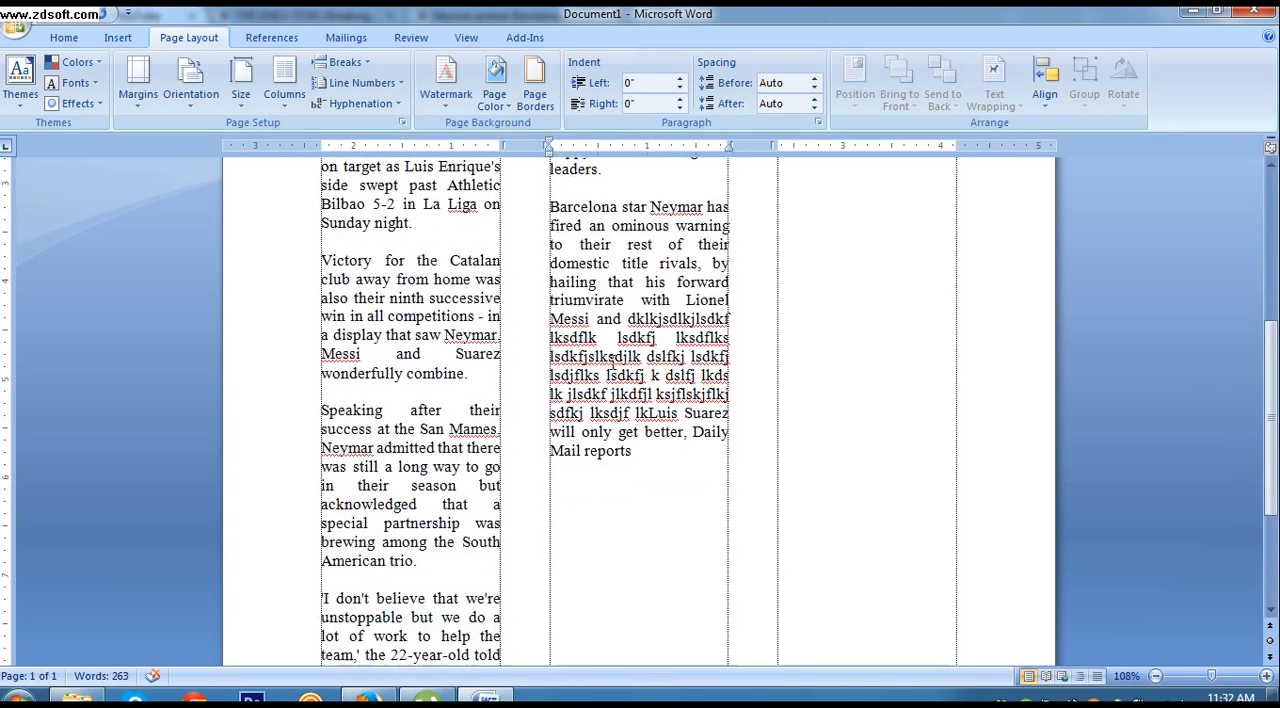
{"action": "left_click", "coordinate": [656, 546]}
{"action": "scroll", "coordinate": [620, 578], "scroll_direction": "down", "scroll_amount": 3}
{"action": "left_click", "coordinate": [613, 589]}
{"action": "left_click", "coordinate": [871, 479]}
{"action": "scroll", "coordinate": [874, 485], "scroll_direction": "up", "scroll_amount": 9}
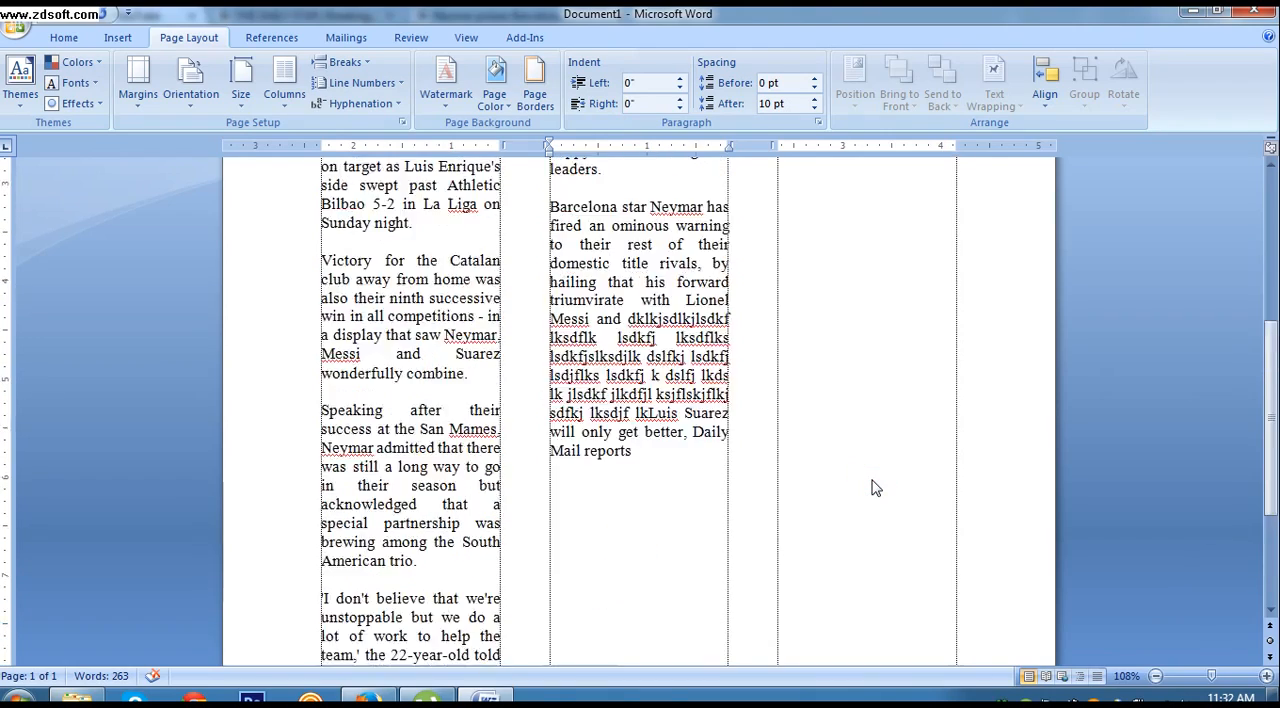
{"action": "left_click", "coordinate": [849, 432]}
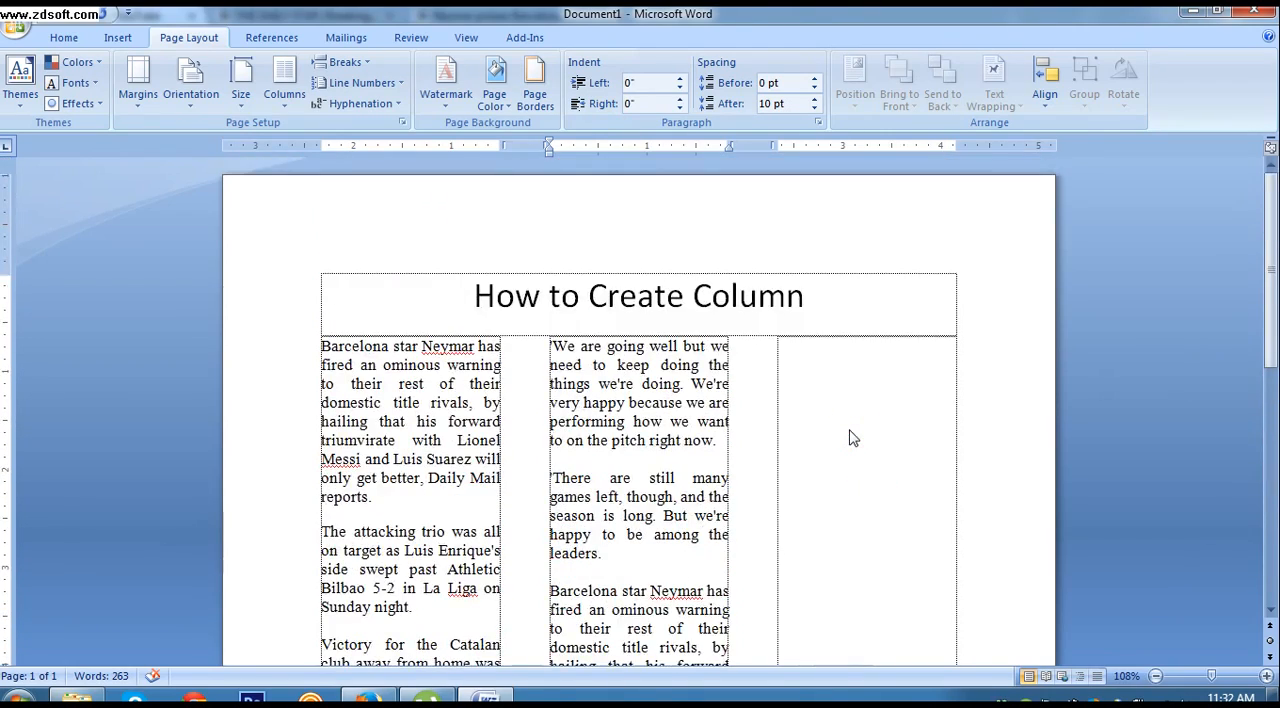
Step: Insert a column break after the second column's text so the cursor moves to the third column
{"action": "scroll", "coordinate": [849, 437], "scroll_direction": "down", "scroll_amount": 7}
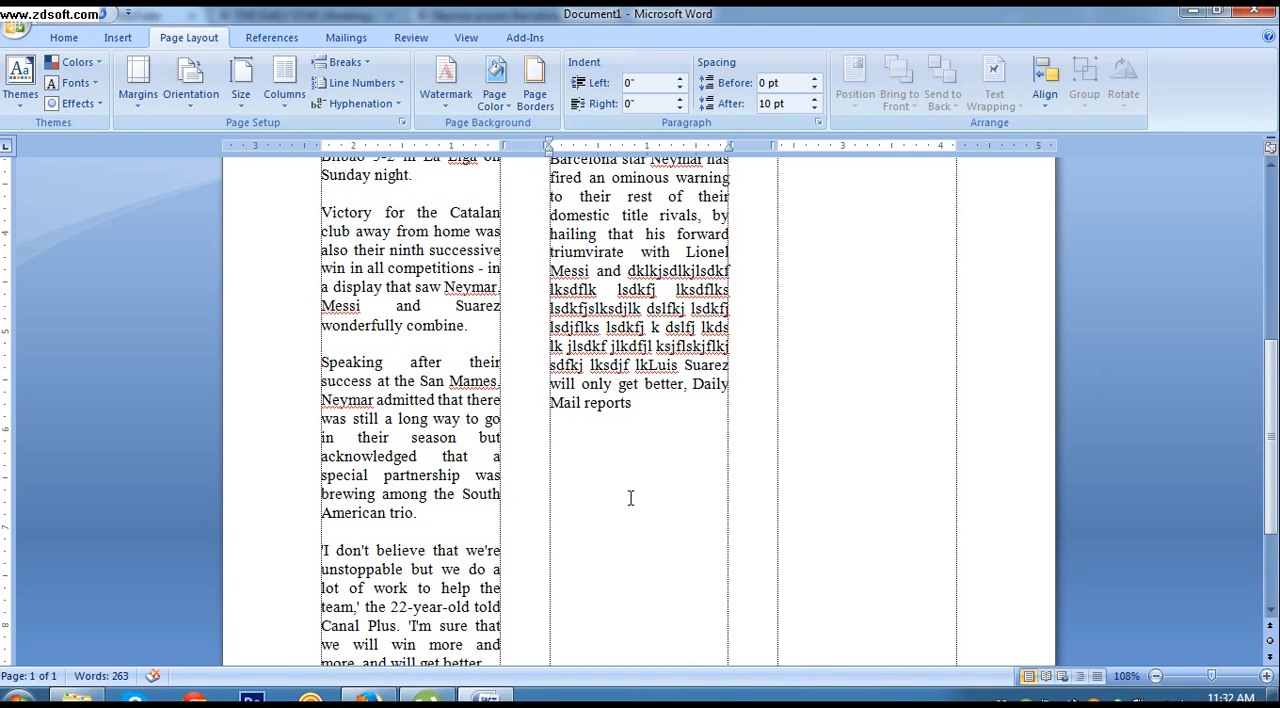
{"action": "scroll", "coordinate": [631, 497], "scroll_direction": "down", "scroll_amount": 1}
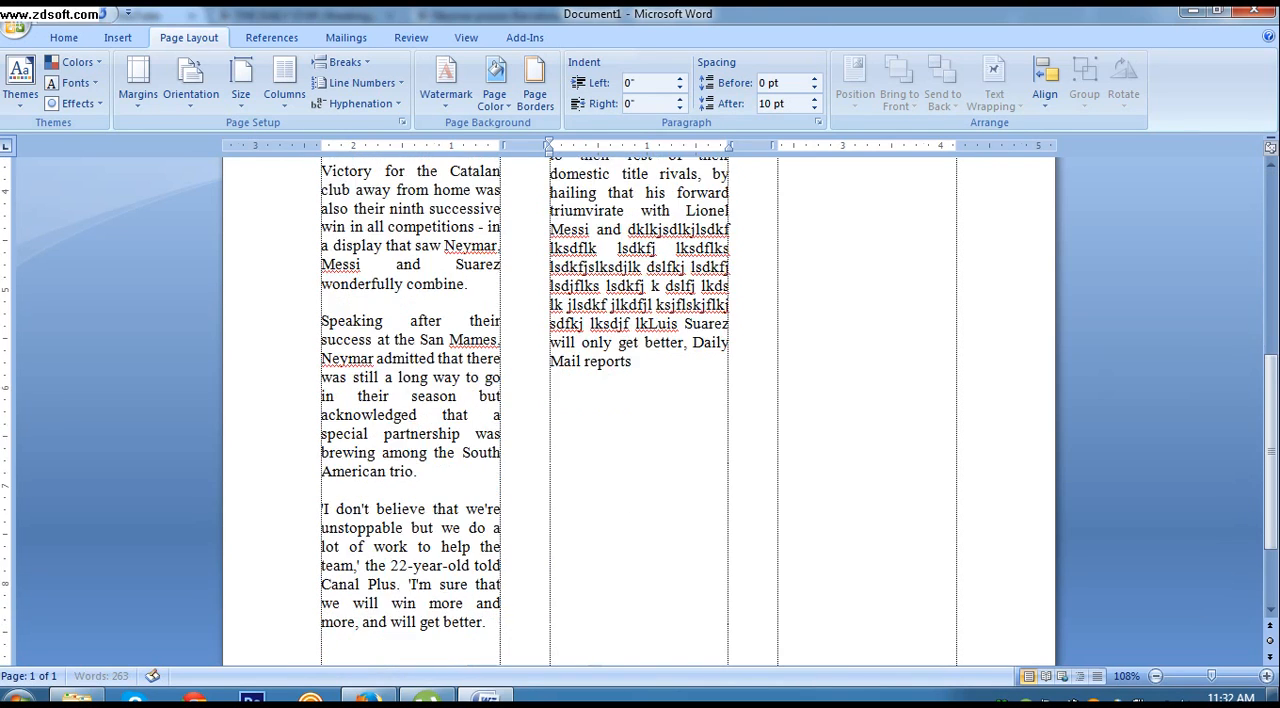
{"action": "scroll", "coordinate": [661, 352], "scroll_direction": "up", "scroll_amount": 7}
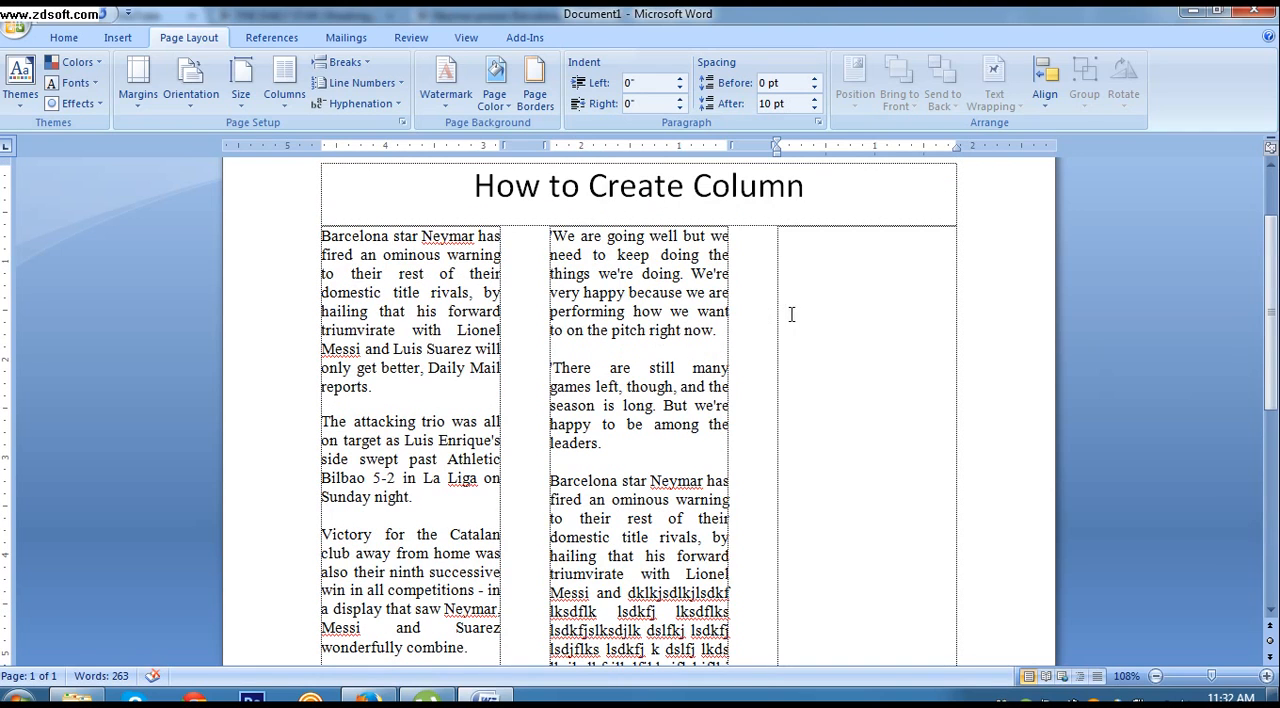
Step: Check cursor placement in the second and third columns with the column break in place
{"action": "scroll", "coordinate": [680, 557], "scroll_direction": "down", "scroll_amount": 4}
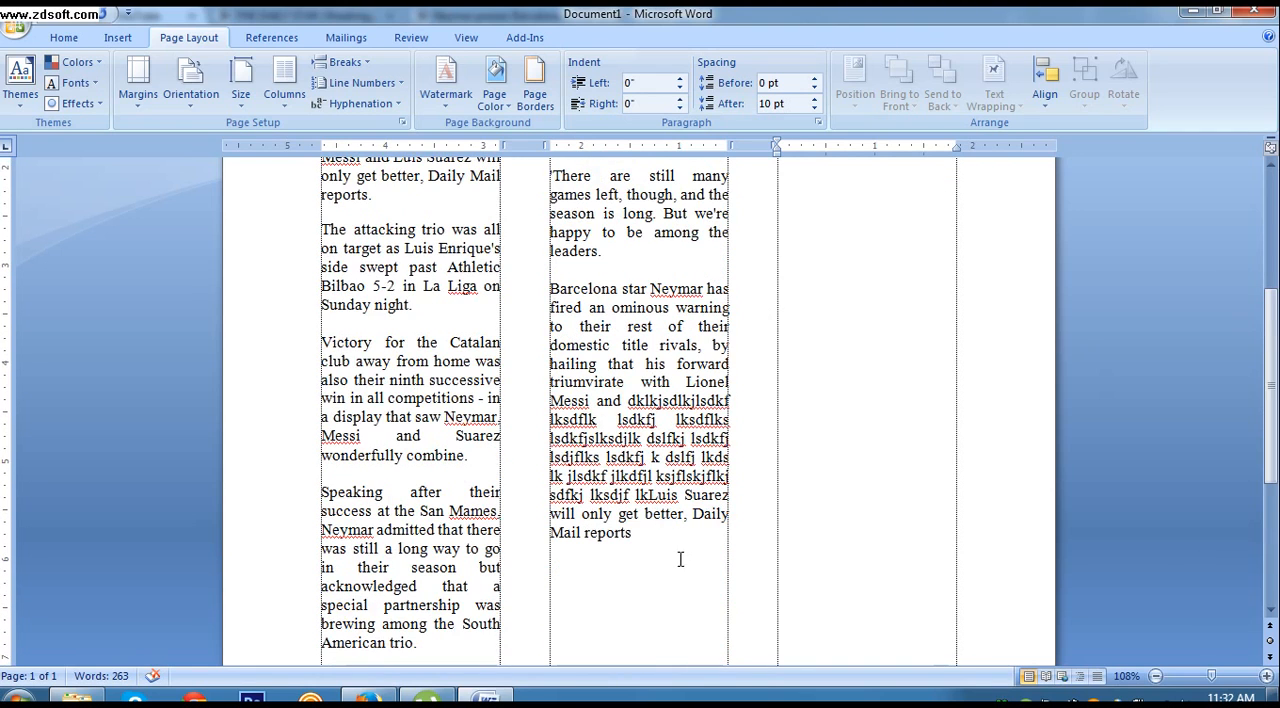
{"action": "scroll", "coordinate": [640, 570], "scroll_direction": "down", "scroll_amount": 2}
{"action": "left_click", "coordinate": [604, 561]}
{"action": "left_click", "coordinate": [580, 621]}
{"action": "scroll", "coordinate": [580, 621], "scroll_direction": "down", "scroll_amount": 2}
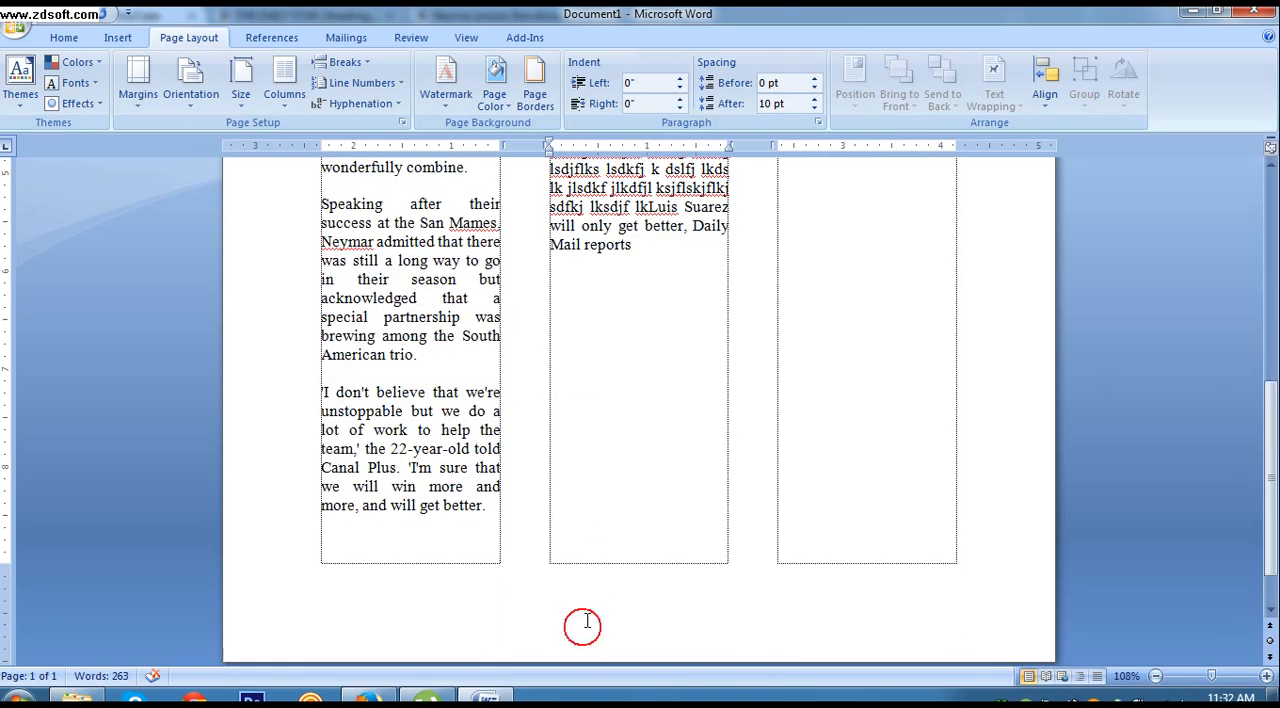
{"action": "left_click", "coordinate": [601, 538]}
{"action": "scroll", "coordinate": [604, 537], "scroll_direction": "up", "scroll_amount": 6}
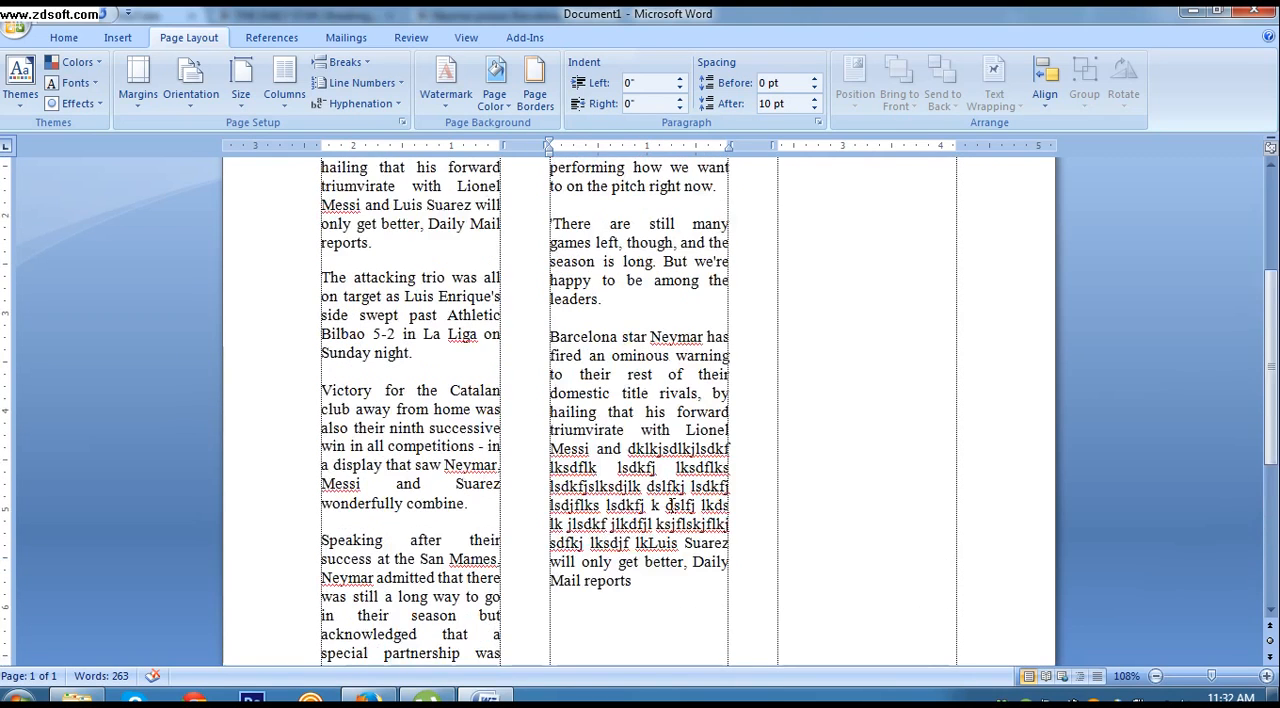
{"action": "scroll", "coordinate": [886, 371], "scroll_direction": "up", "scroll_amount": 1}
{"action": "left_click", "coordinate": [871, 371]}
{"action": "scroll", "coordinate": [860, 420], "scroll_direction": "up", "scroll_amount": 3}
Step: Delete the column break from the start of the third column to bring the cursor back to the second
{"action": "left_click", "coordinate": [815, 517]}
{"action": "key", "text": "BackSpace"}
{"action": "key", "text": "BackSpace"}
{"action": "key", "text": "BackSpace"}
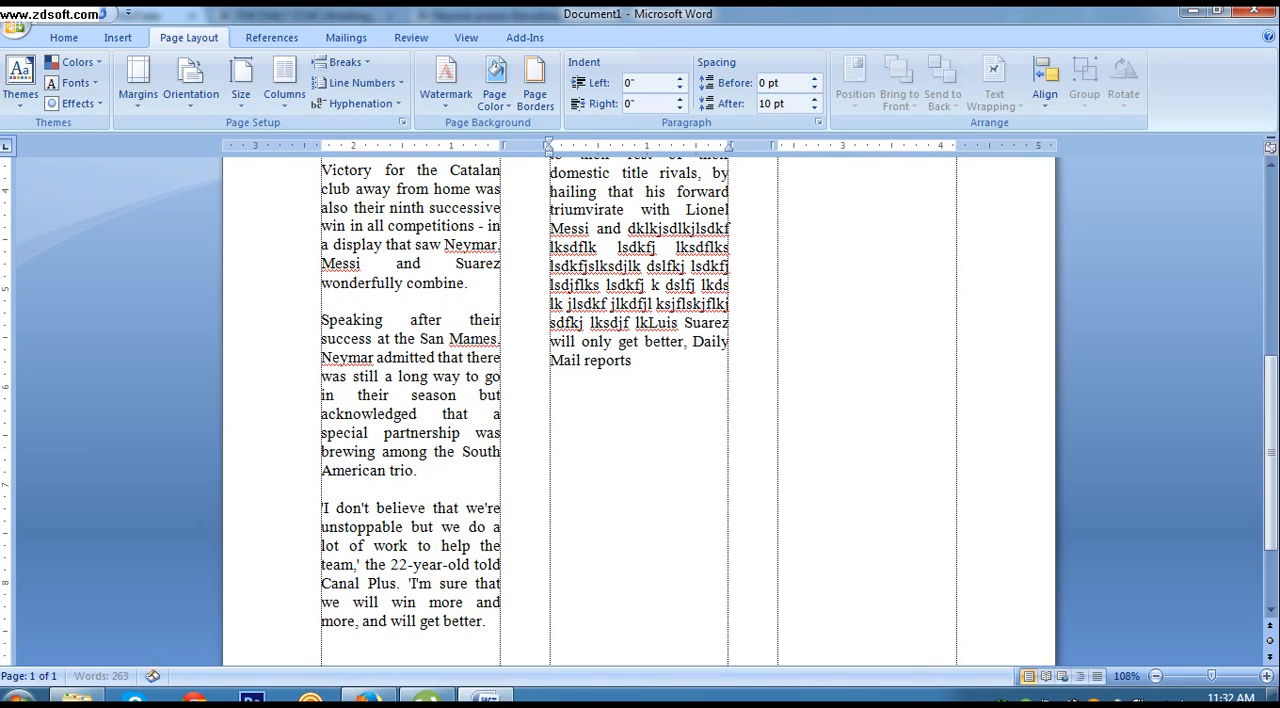
Step: Insert a column break below the last text of the second column and place the cursor at the start of the third
{"action": "left_click", "coordinate": [588, 566]}
{"action": "key", "text": "ctrl+shift+Return"}
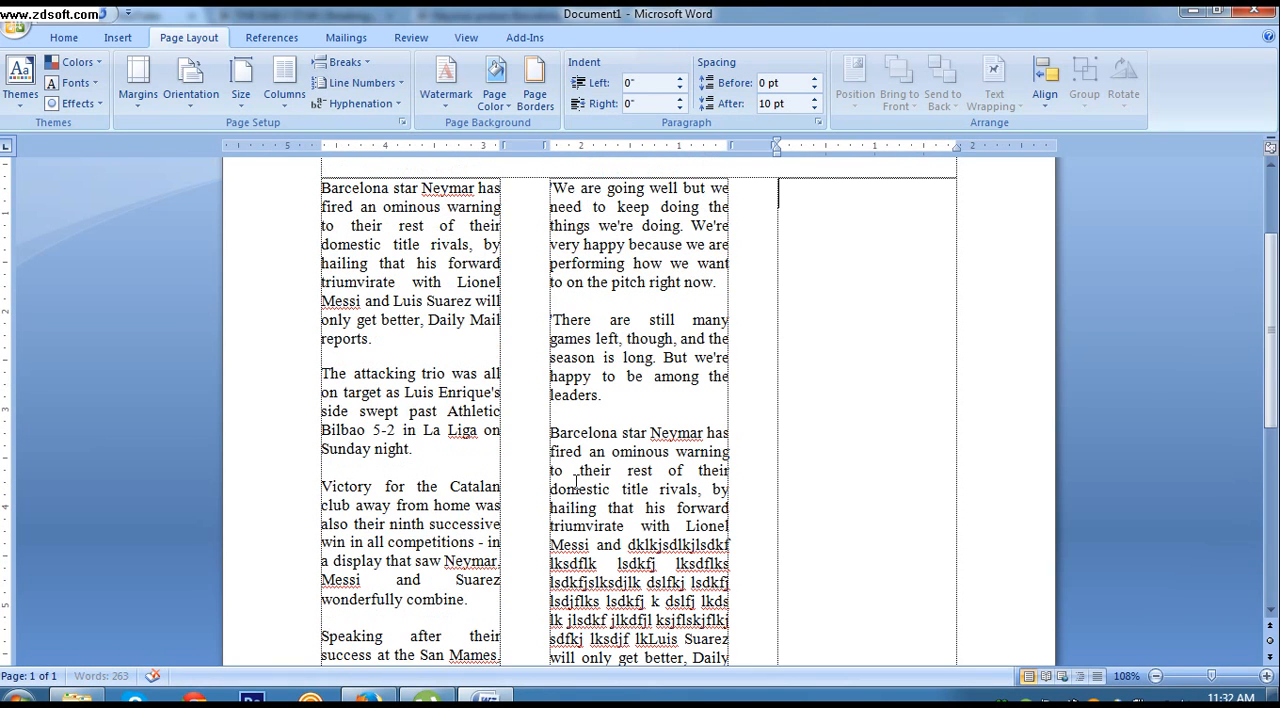
{"action": "left_click", "coordinate": [867, 339]}
{"action": "scroll", "coordinate": [866, 342], "scroll_direction": "down", "scroll_amount": 6}
{"action": "left_click", "coordinate": [705, 385]}
{"action": "left_click", "coordinate": [641, 421]}
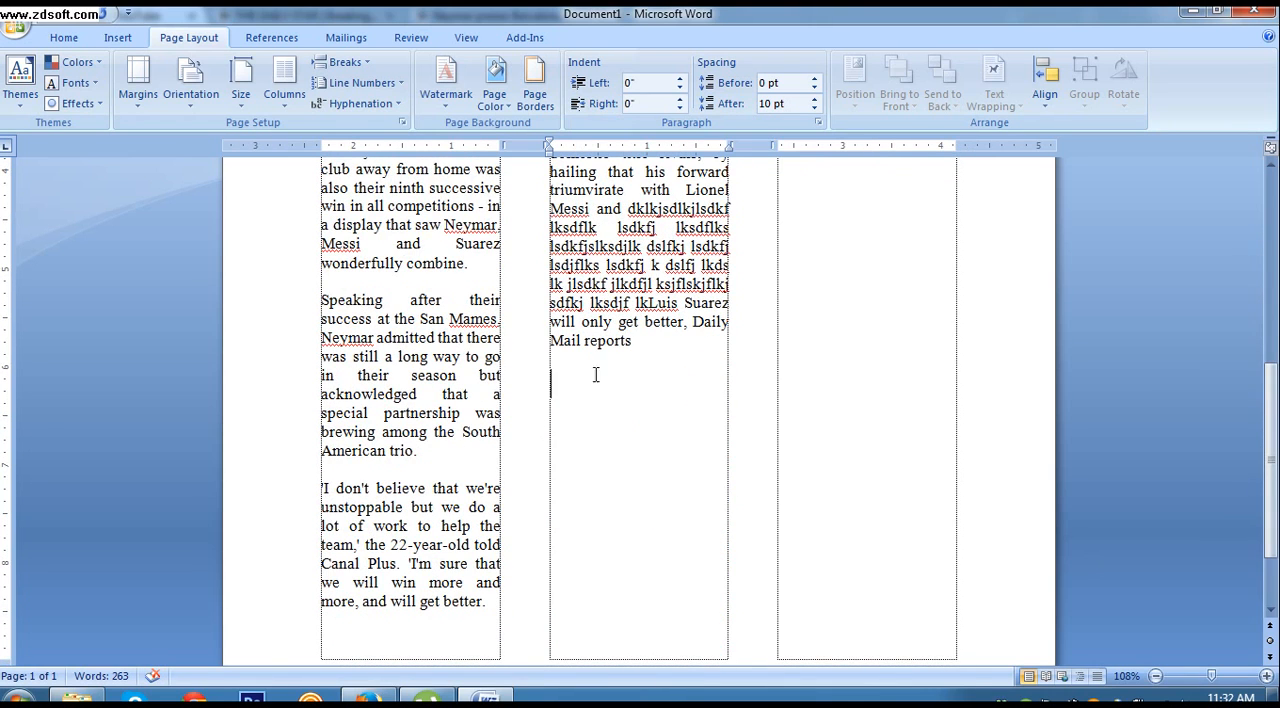
{"action": "scroll", "coordinate": [798, 369], "scroll_direction": "up", "scroll_amount": 9}
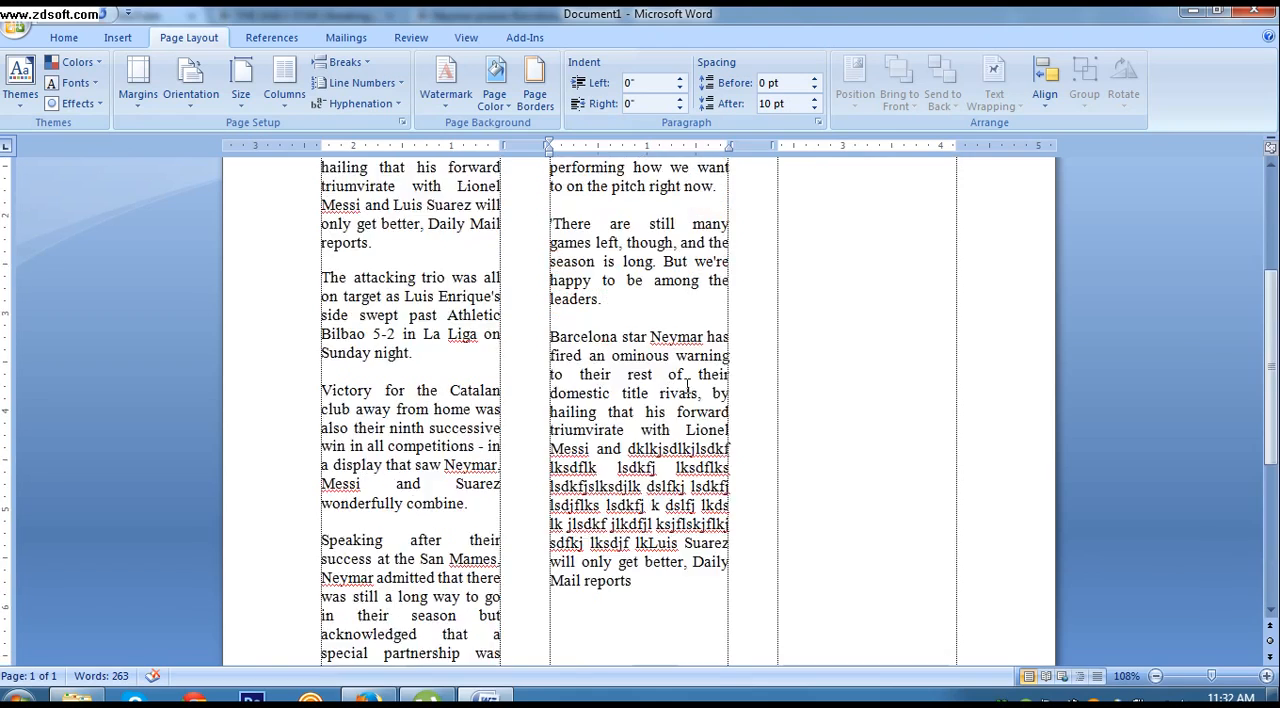
{"action": "left_click", "coordinate": [798, 369]}
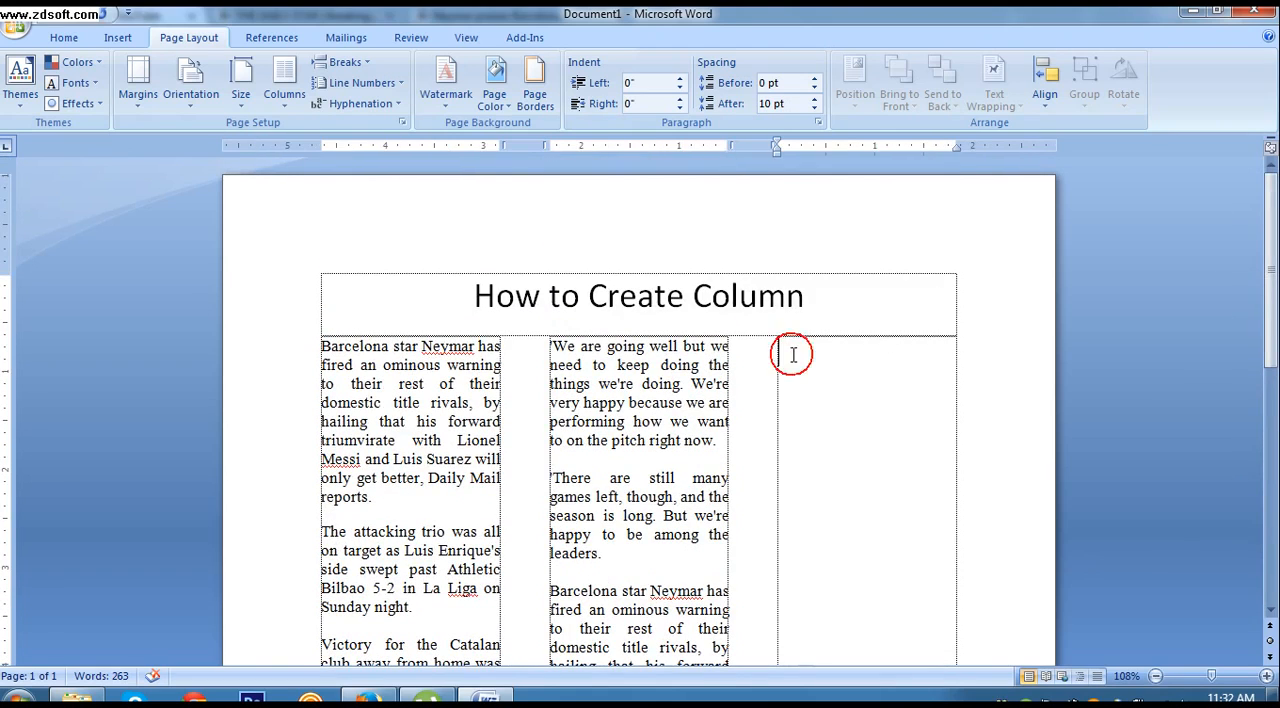
Step: Check cursor placement below the second column's text, in the empty third column and in the full-width title
{"action": "scroll", "coordinate": [790, 440], "scroll_direction": "down", "scroll_amount": 8}
{"action": "left_click", "coordinate": [611, 598]}
{"action": "scroll", "coordinate": [617, 580], "scroll_direction": "down", "scroll_amount": 3}
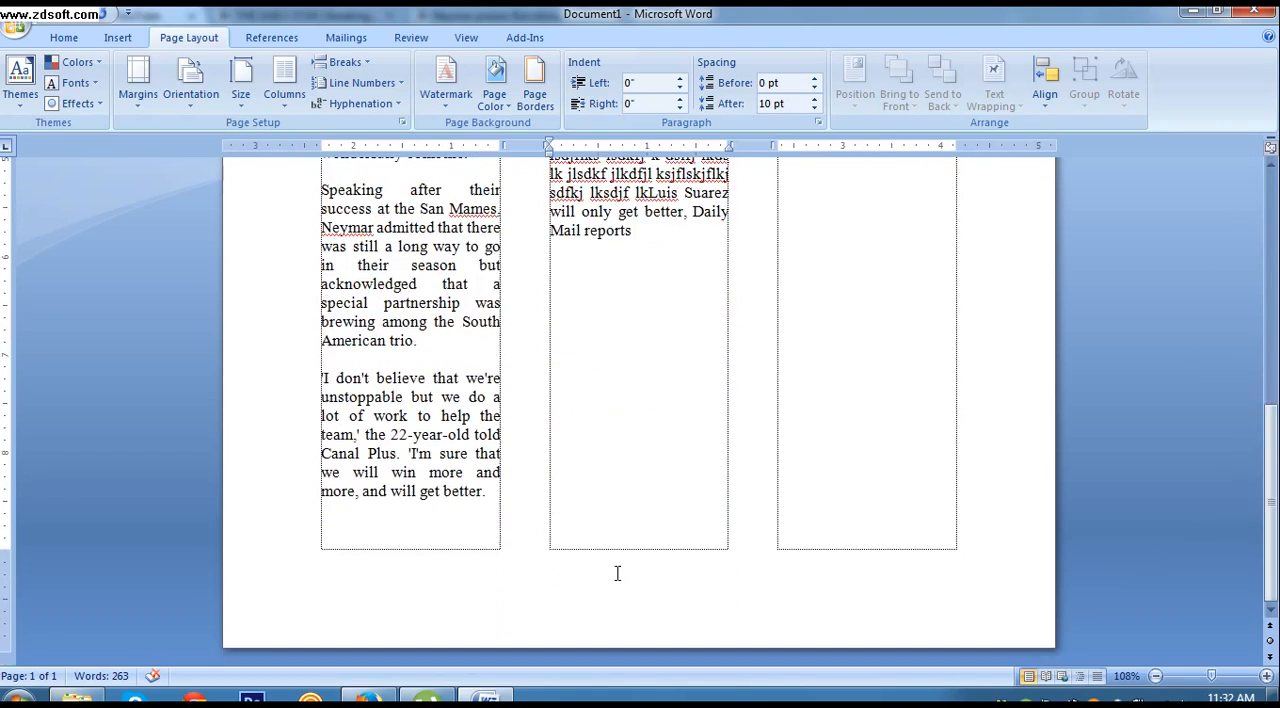
{"action": "left_click", "coordinate": [586, 494]}
{"action": "scroll", "coordinate": [594, 494], "scroll_direction": "up", "scroll_amount": 2}
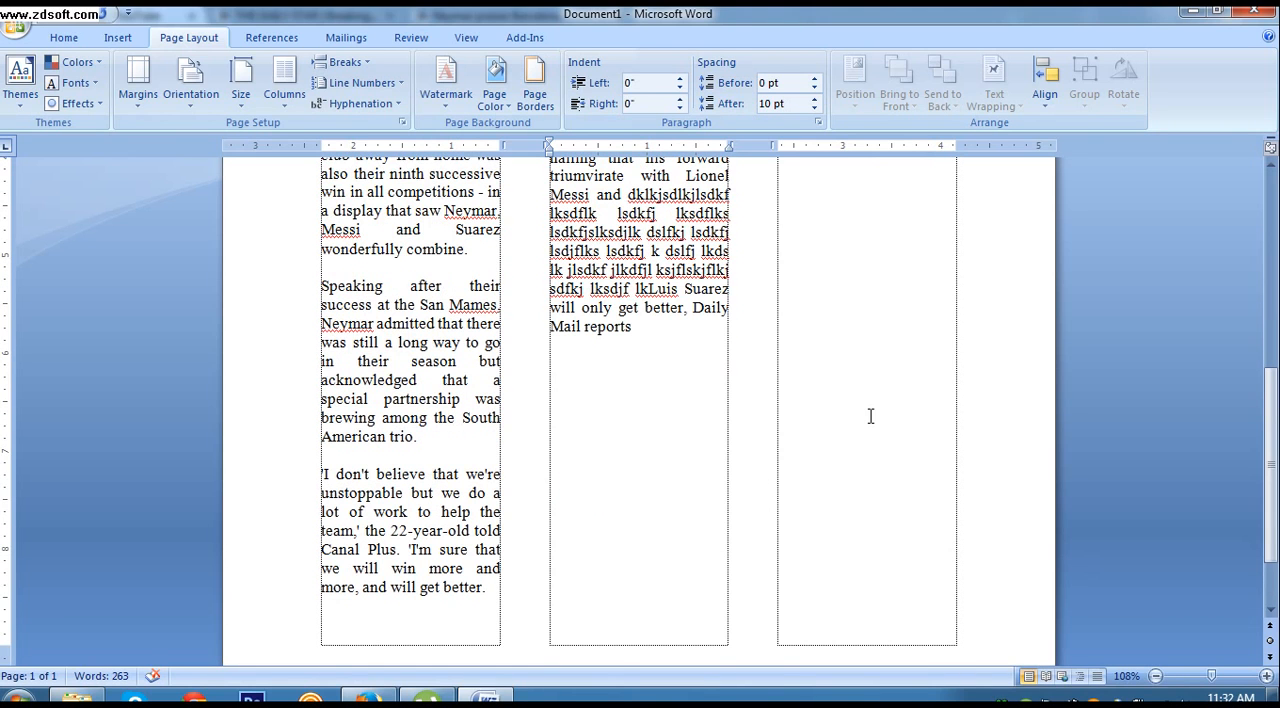
{"action": "scroll", "coordinate": [870, 416], "scroll_direction": "up", "scroll_amount": 9}
{"action": "left_click", "coordinate": [846, 329]}
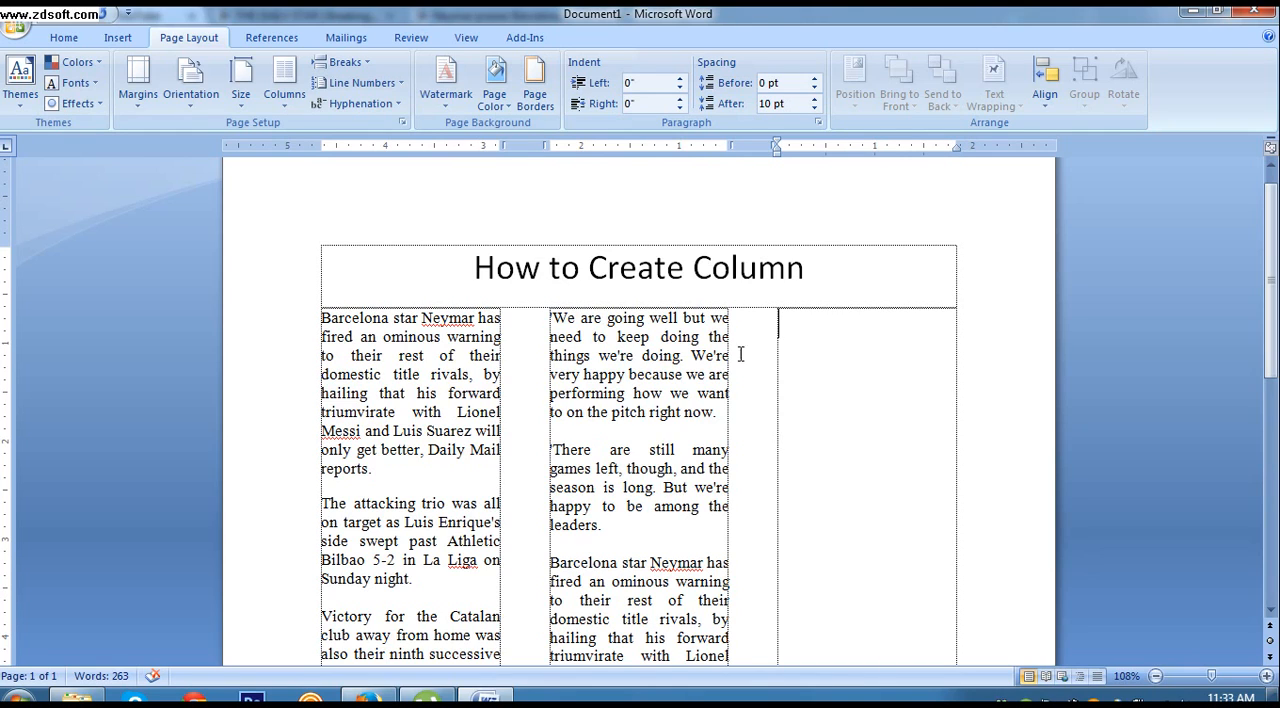
{"action": "left_click", "coordinate": [797, 289]}
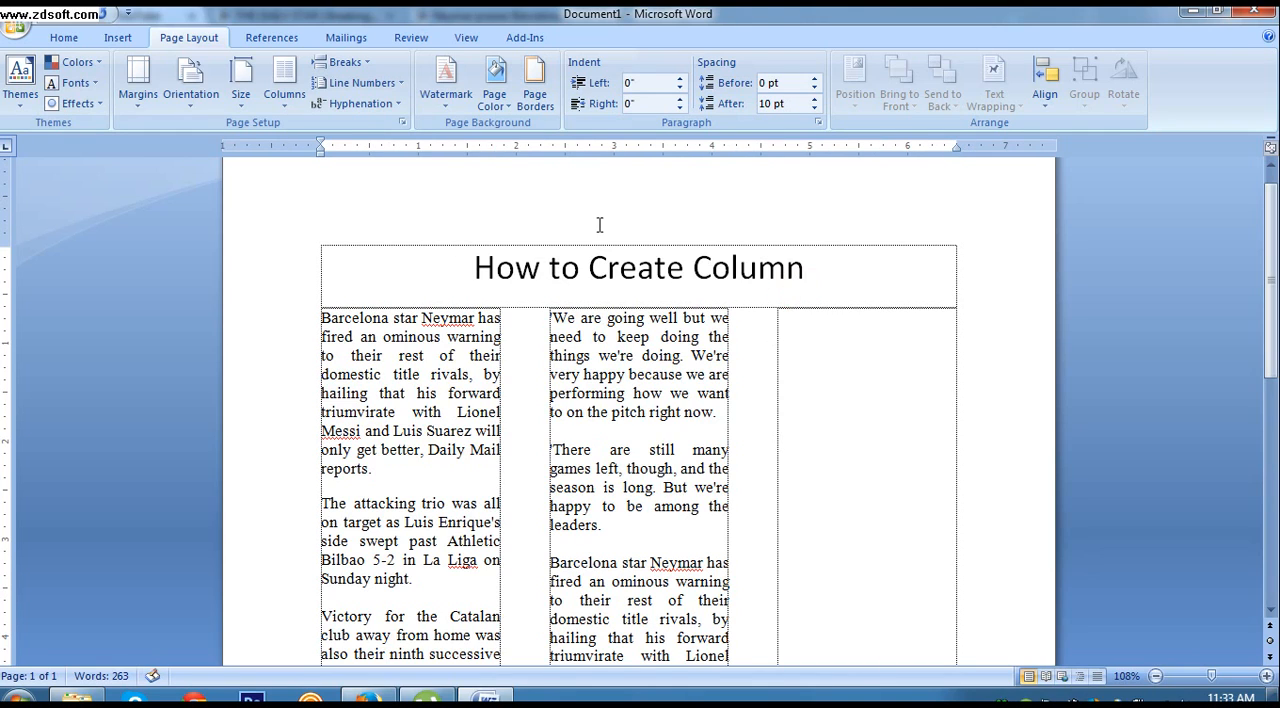
{"action": "left_click", "coordinate": [286, 88]}
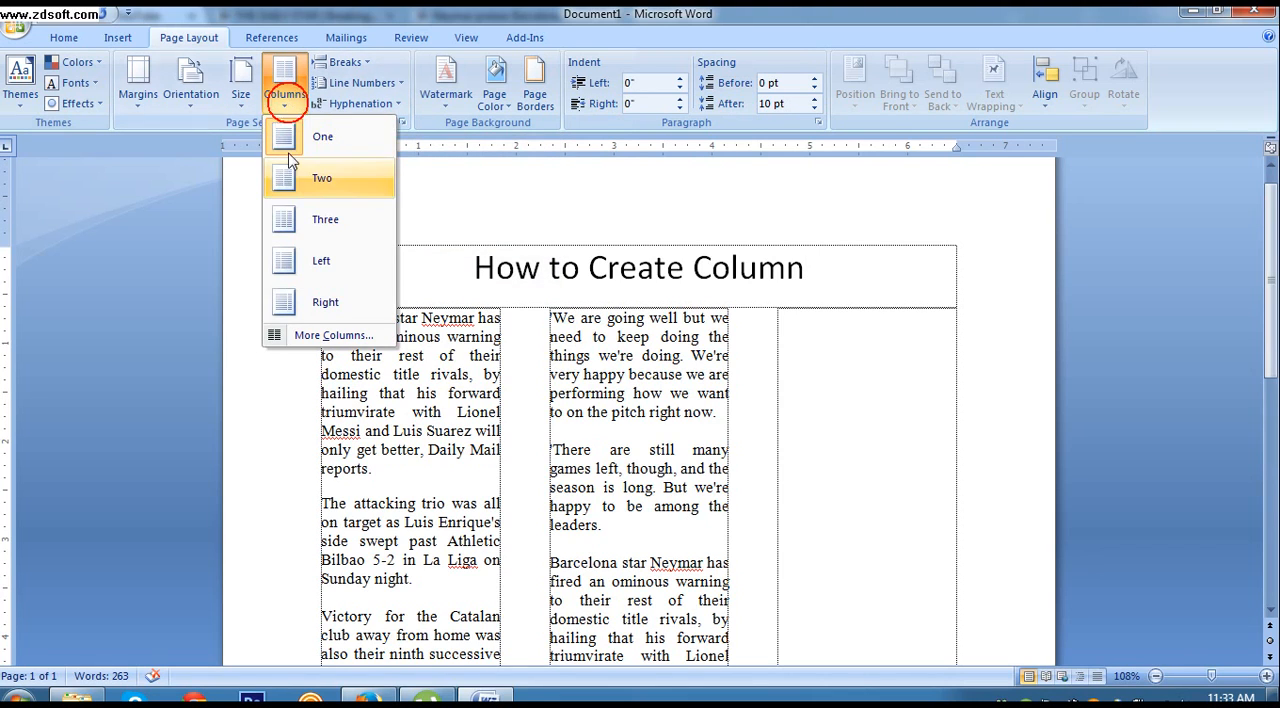
{"action": "left_click", "coordinate": [447, 183]}
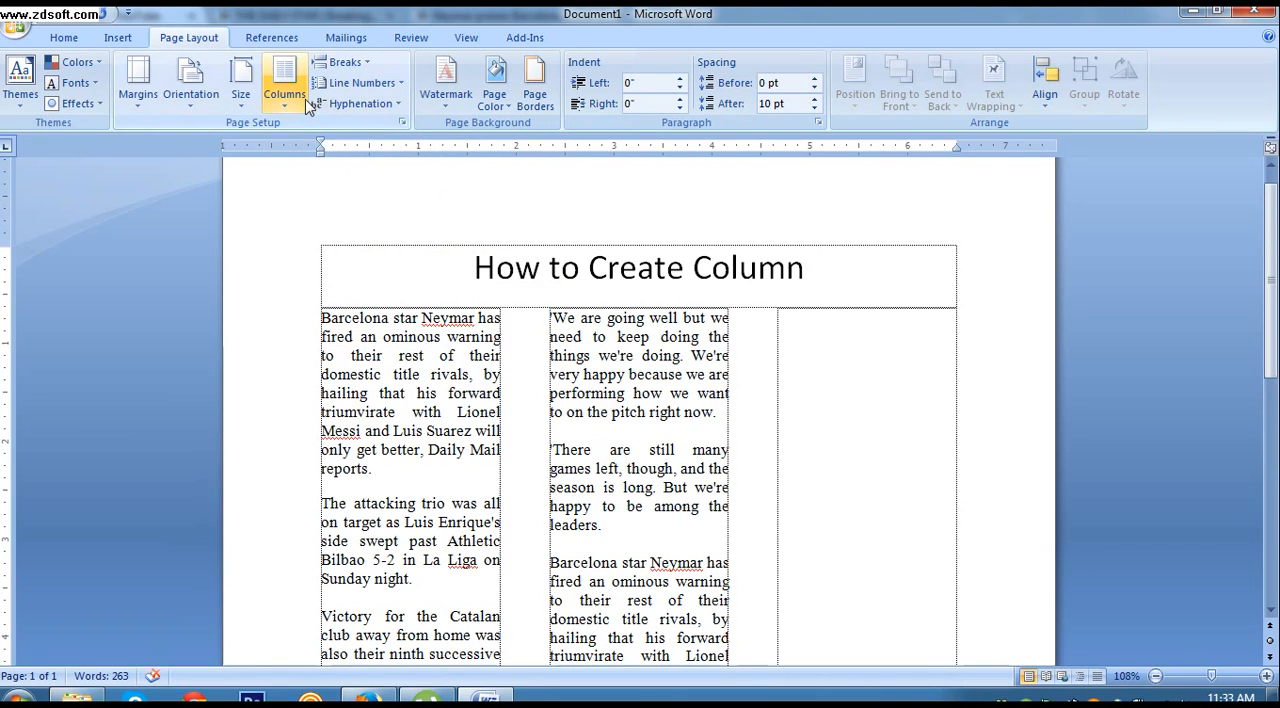
{"action": "left_click", "coordinate": [402, 122]}
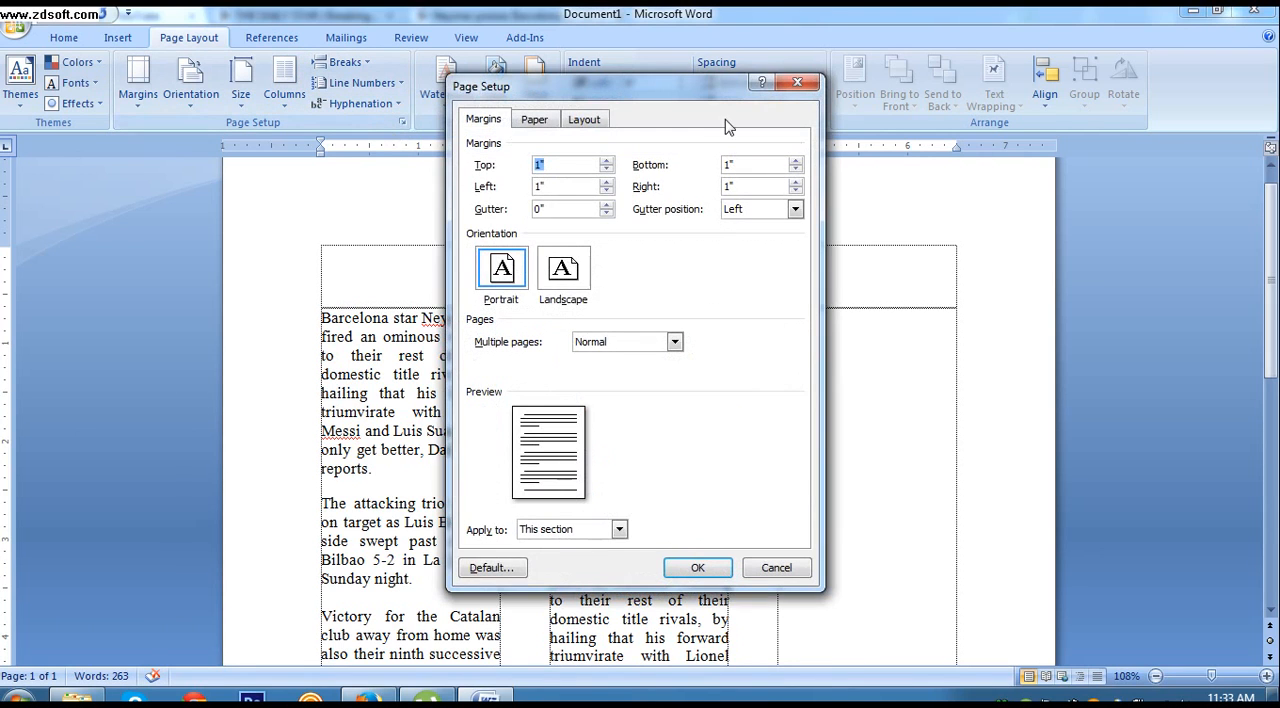
{"action": "left_click", "coordinate": [797, 82]}
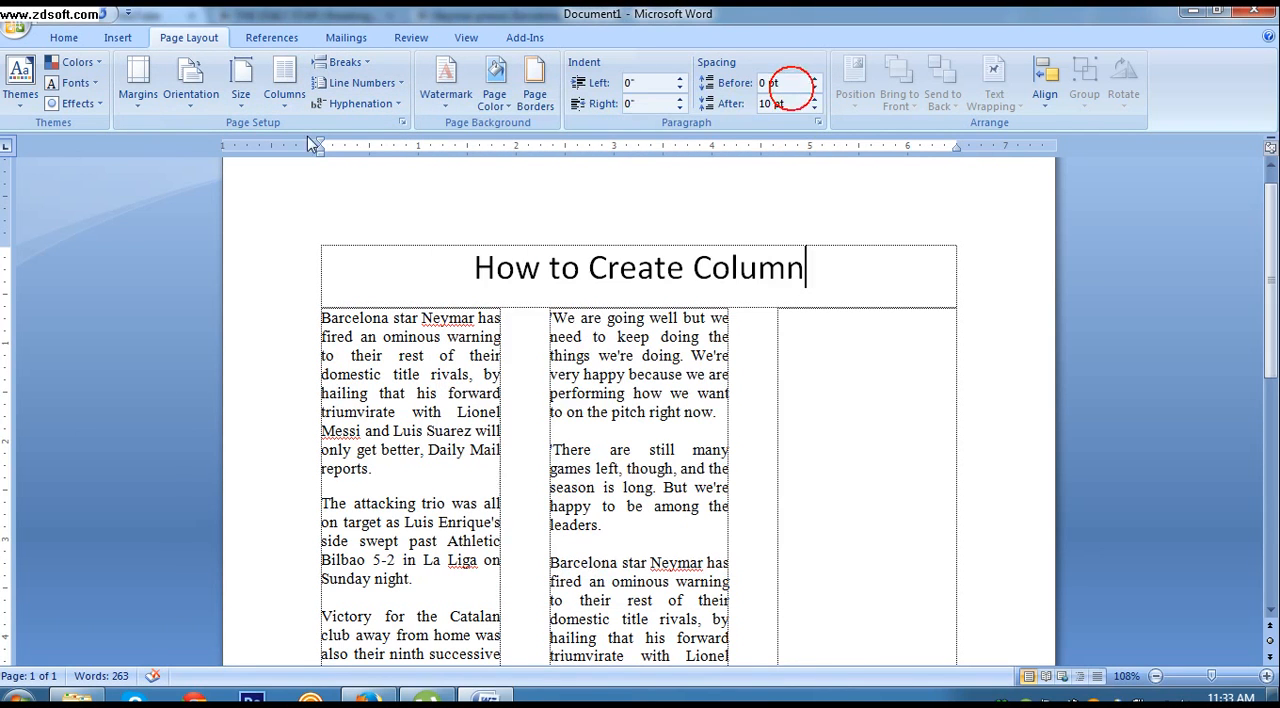
Step: Apply the One column preset to the title's section only
{"action": "left_click", "coordinate": [285, 88]}
{"action": "left_click", "coordinate": [320, 336]}
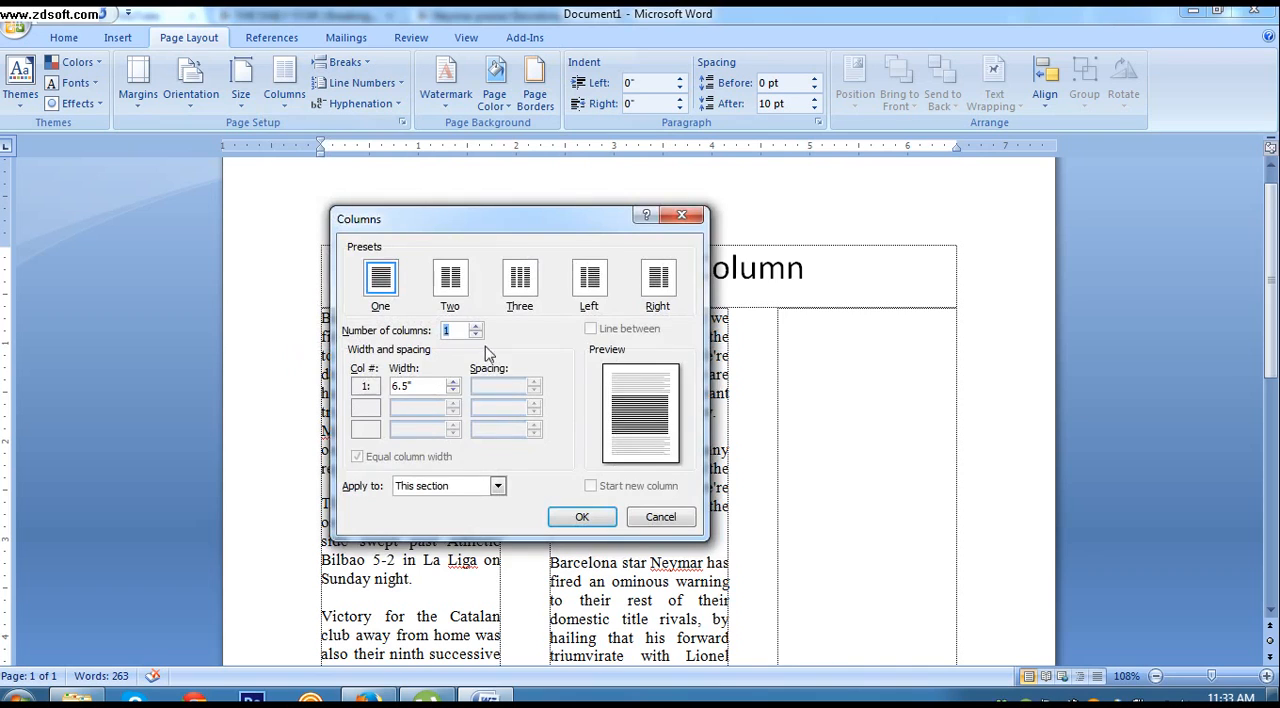
{"action": "left_click", "coordinate": [497, 487]}
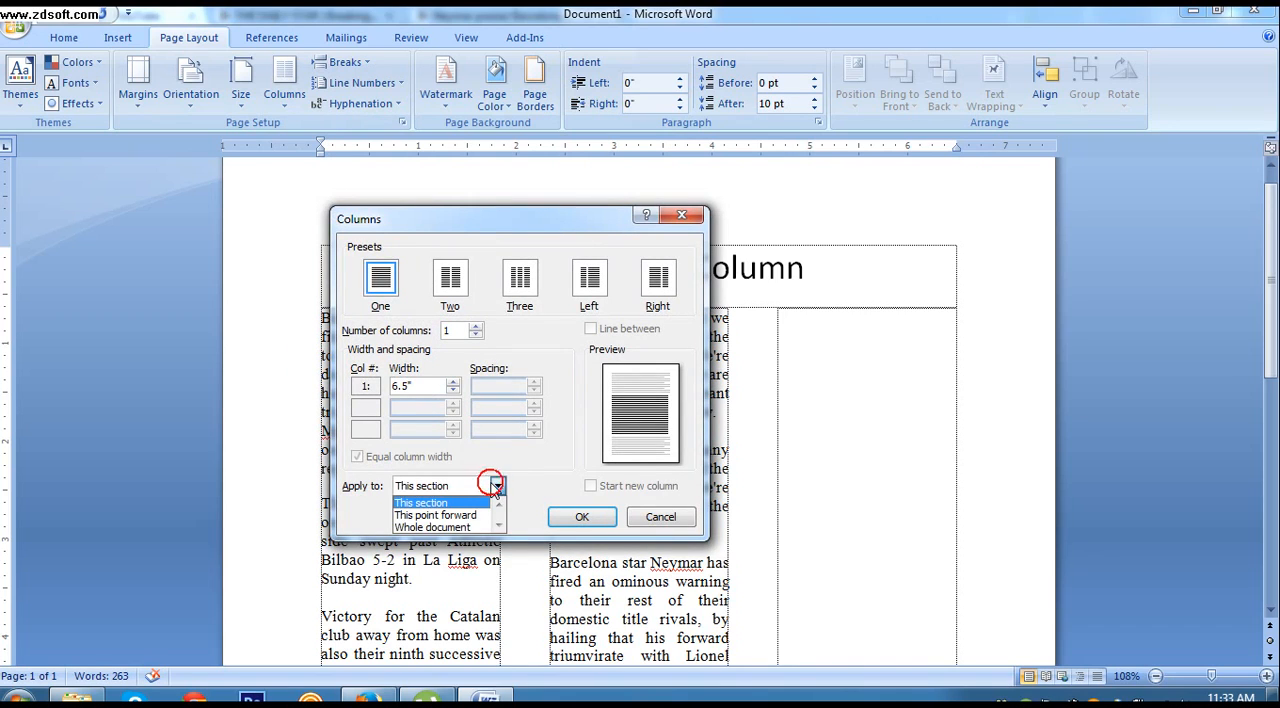
{"action": "left_click", "coordinate": [497, 487]}
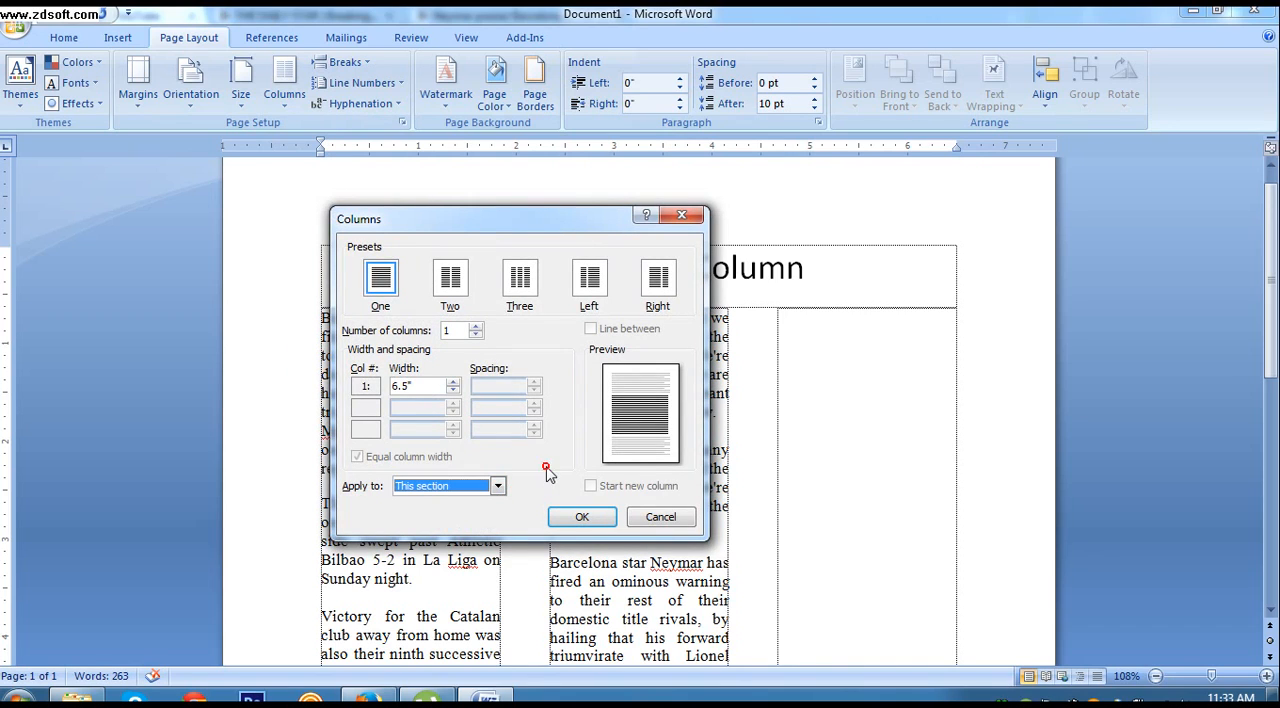
{"action": "left_click", "coordinate": [381, 292]}
{"action": "left_click", "coordinate": [555, 522]}
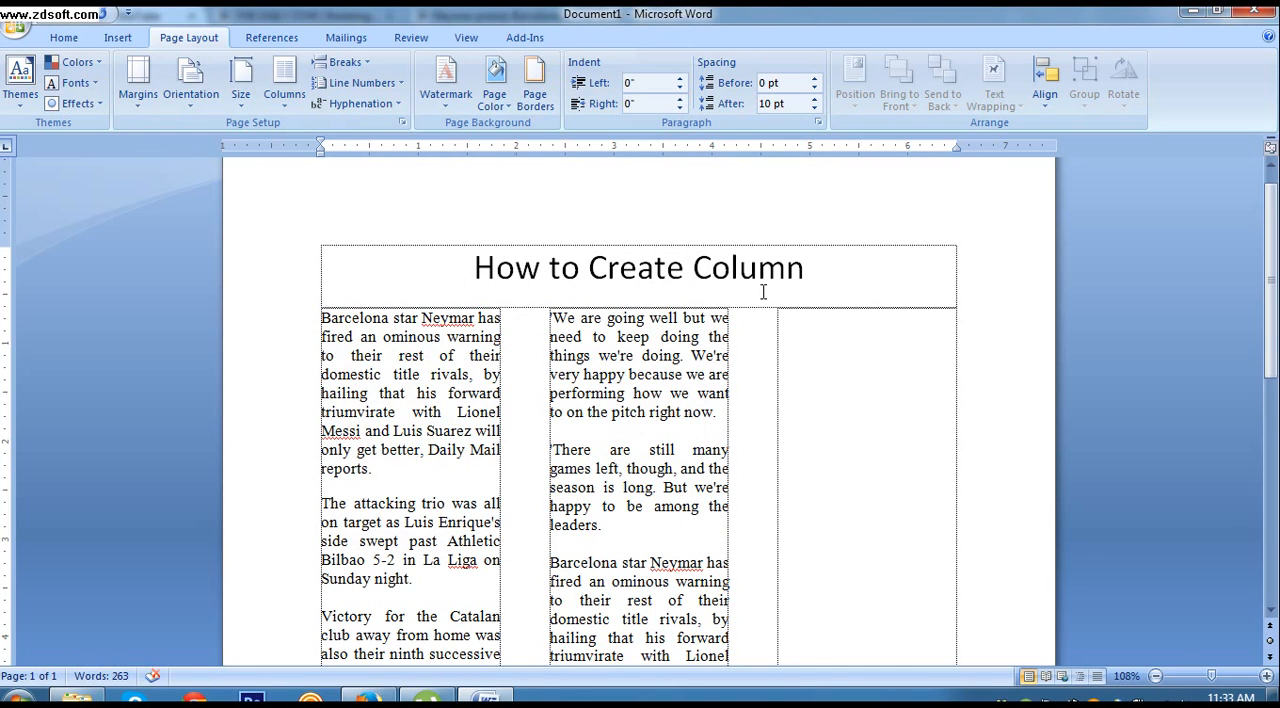
Step: Select the article text across the three columns and apply the One column preset to the whole document
{"action": "left_click", "coordinate": [320, 319]}
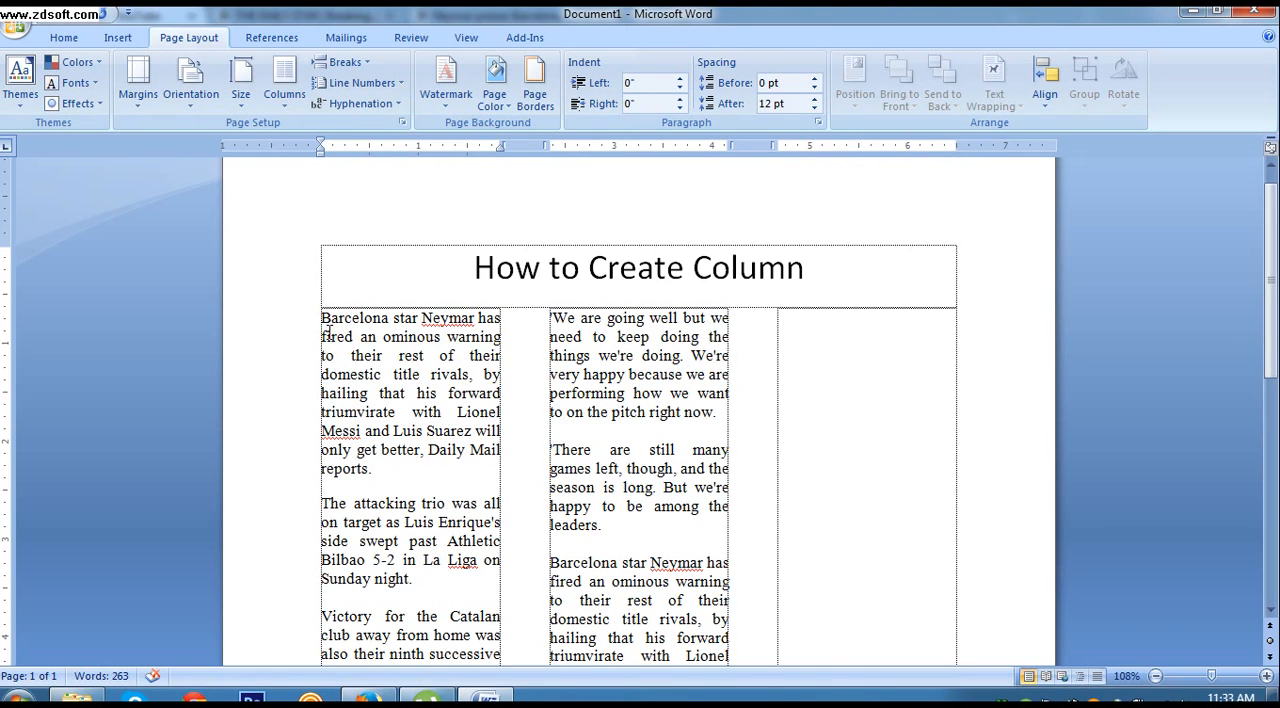
{"action": "left_click_drag", "start_coordinate": [322, 317], "coordinate": [640, 667]}
{"action": "left_click_drag", "start_coordinate": [1038, 566], "coordinate": [1000, 571]}
{"action": "scroll", "coordinate": [1000, 571], "scroll_direction": "up", "scroll_amount": 4}
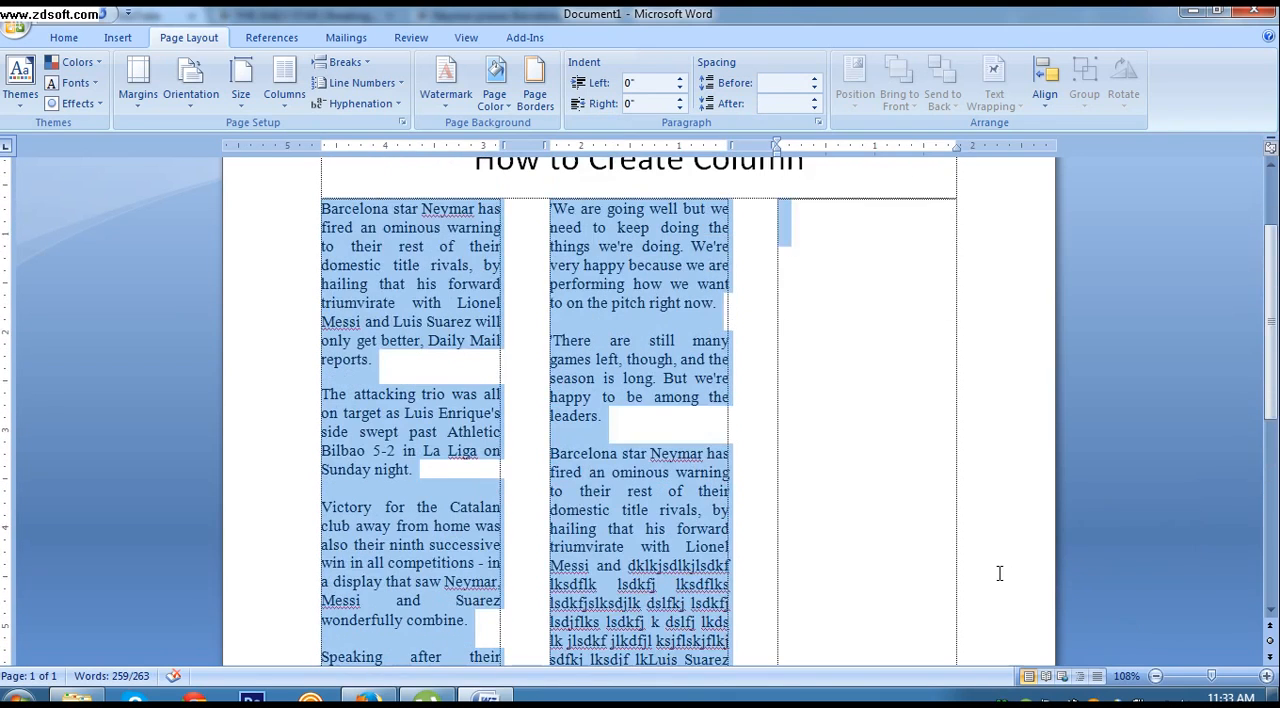
{"action": "left_click", "coordinate": [284, 86]}
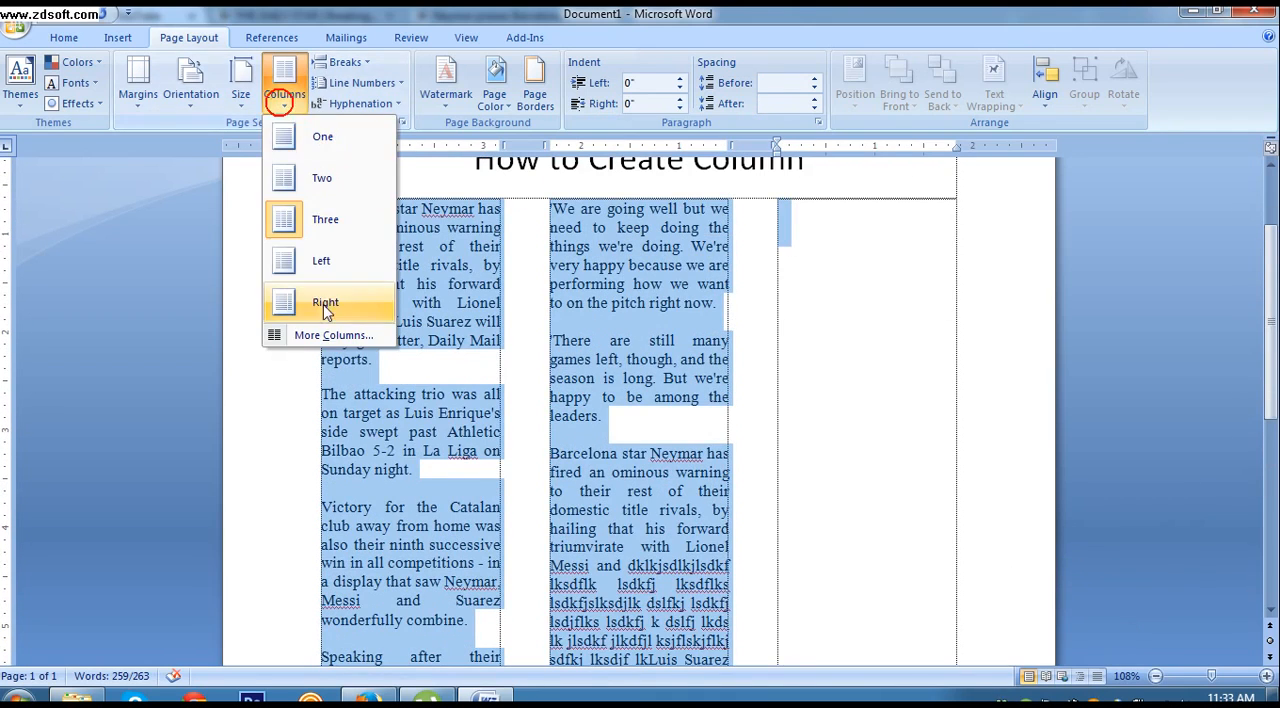
{"action": "left_click", "coordinate": [322, 338]}
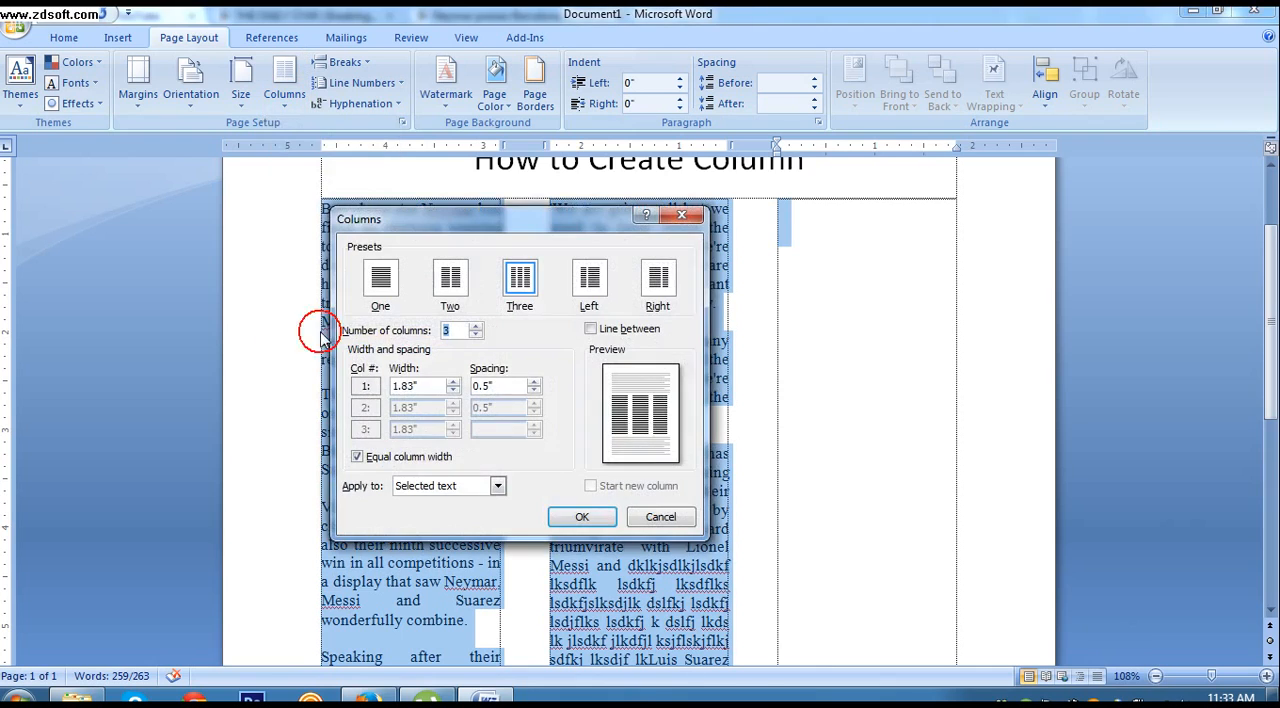
{"action": "left_click", "coordinate": [449, 488]}
{"action": "left_click", "coordinate": [453, 527]}
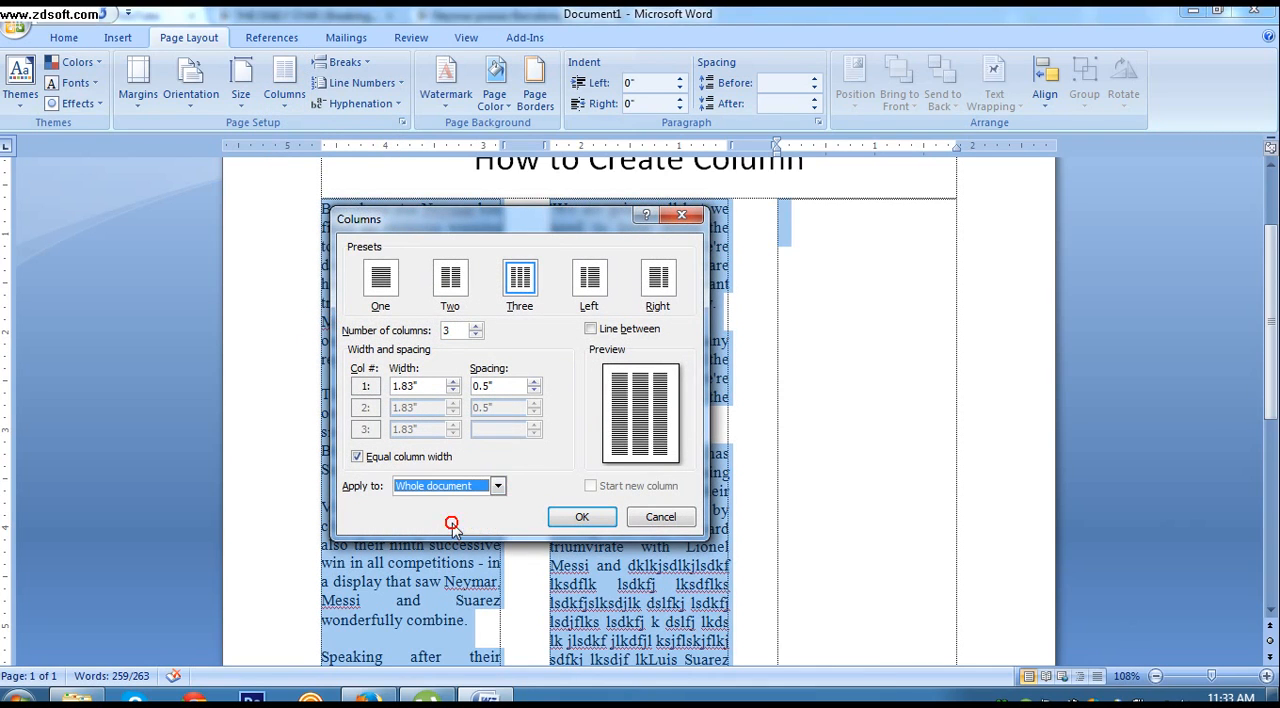
{"action": "left_click", "coordinate": [378, 280]}
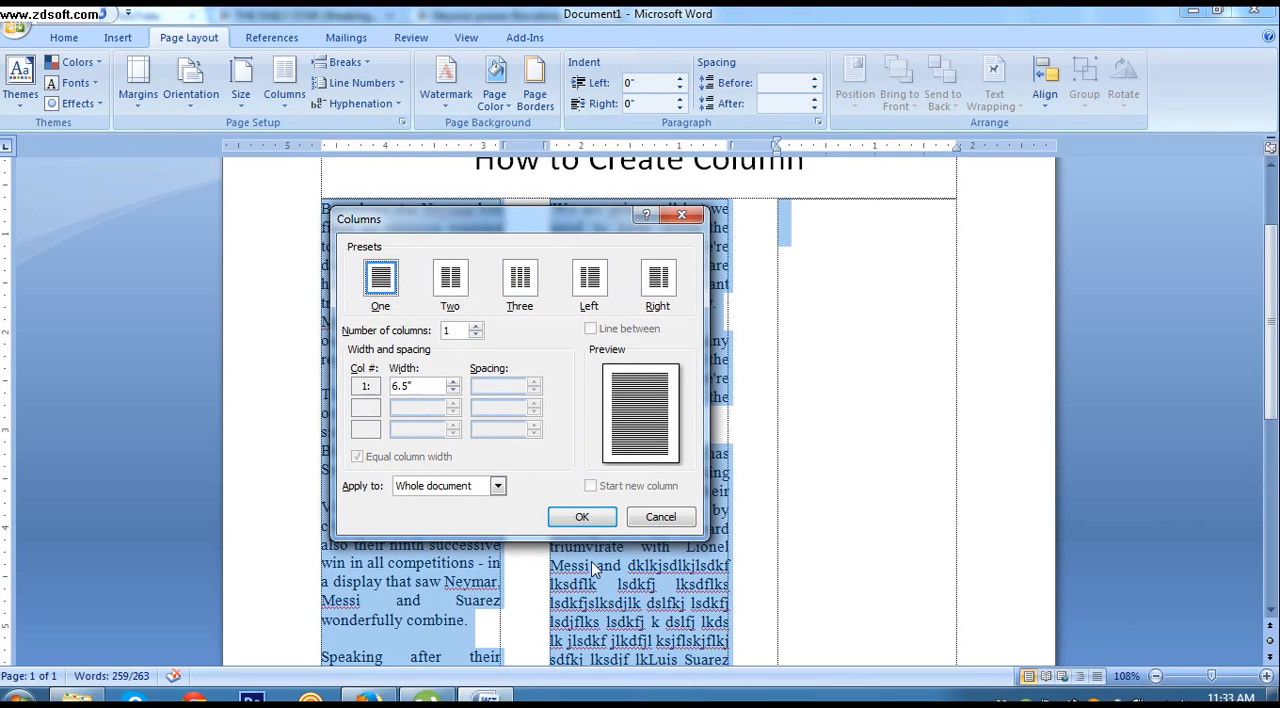
{"action": "left_click", "coordinate": [582, 516]}
{"action": "scroll", "coordinate": [591, 522], "scroll_direction": "up", "scroll_amount": 2}
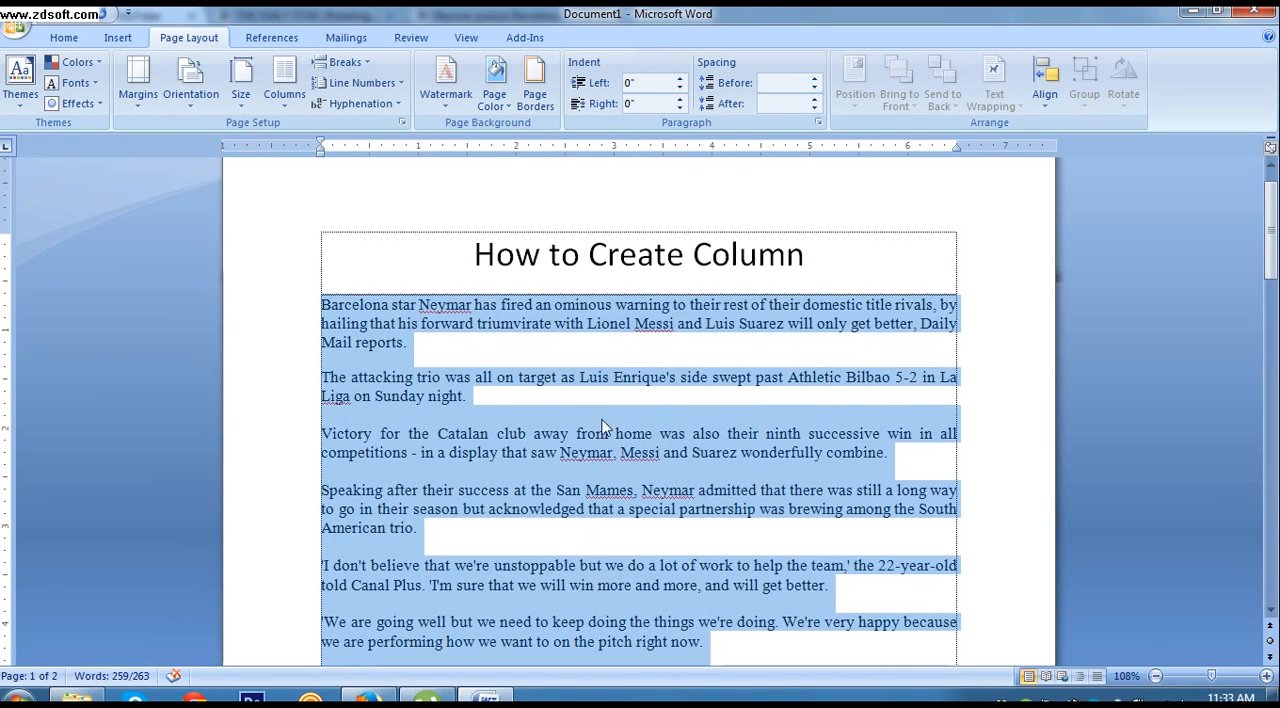
{"action": "left_click", "coordinate": [618, 360]}
{"action": "scroll", "coordinate": [620, 359], "scroll_direction": "down", "scroll_amount": 2}
{"action": "scroll", "coordinate": [659, 377], "scroll_direction": "down", "scroll_amount": 2}
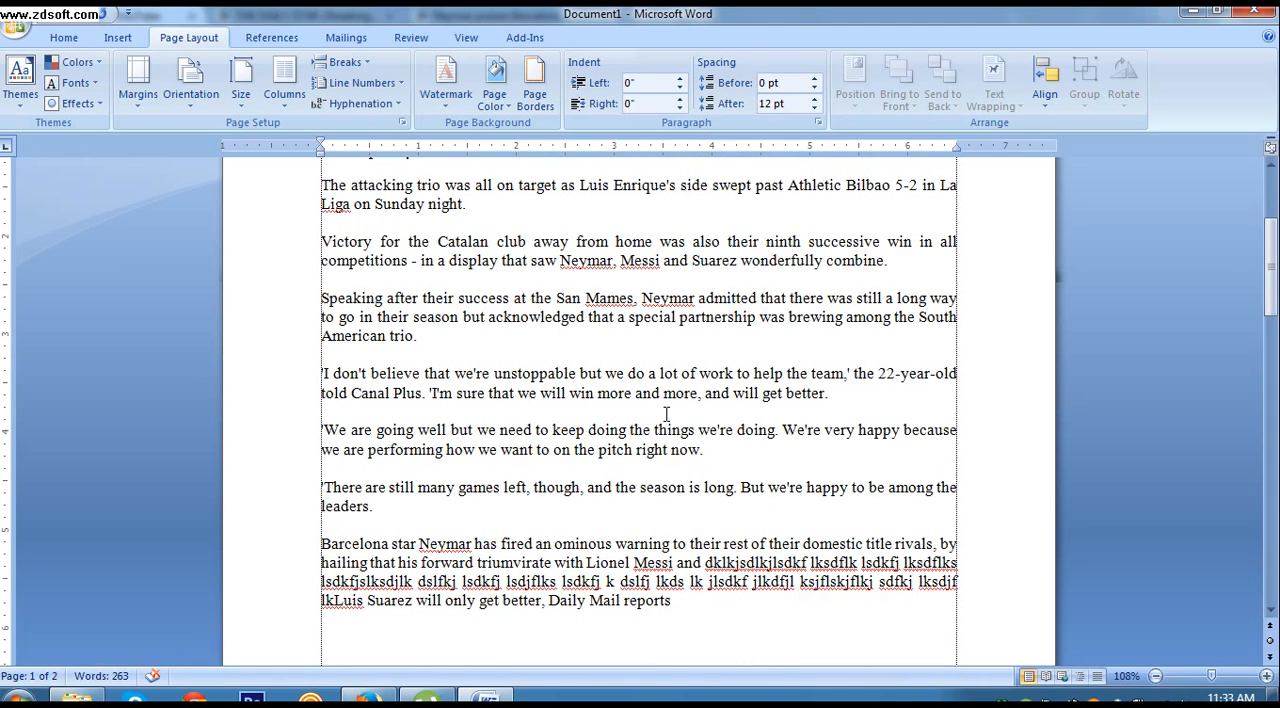